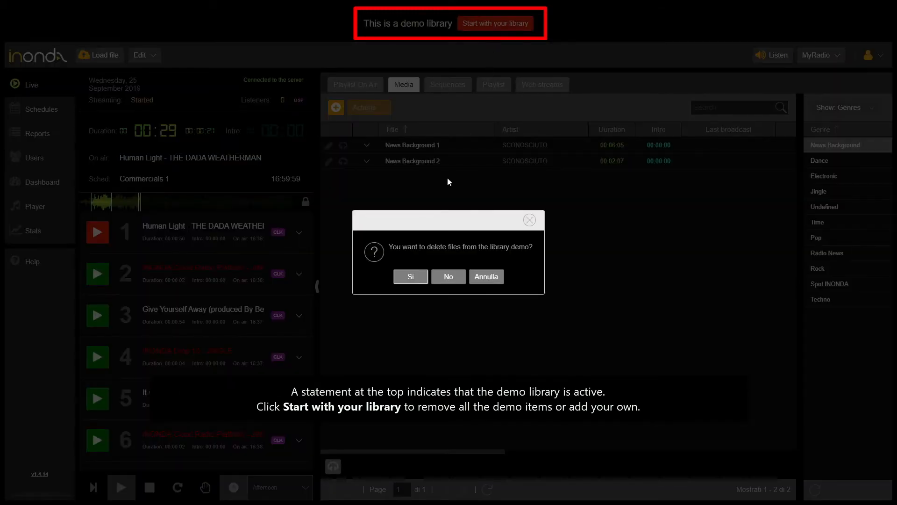
Confirm deleting all the files of the demo library
{"action": "left_click", "coordinate": [410, 277]}
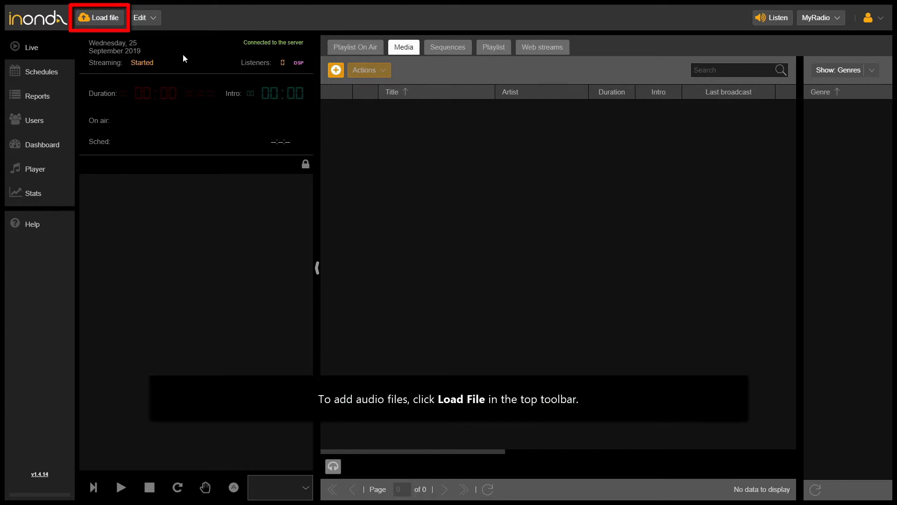
Upload the local audio files from ALBIN LEE MELDAU through ELISA in the Audio folder's Anno 2018 / Aprile 2018 subfolder
{"action": "left_click", "coordinate": [115, 19]}
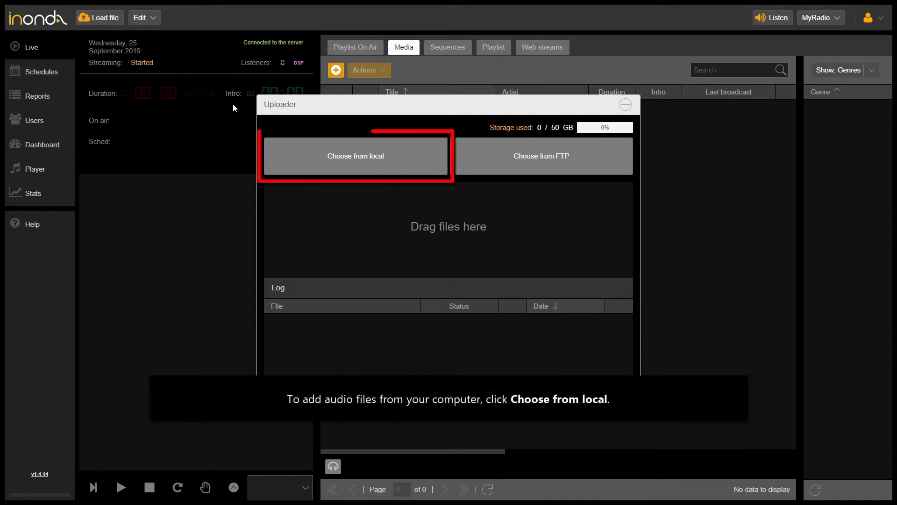
{"action": "left_click", "coordinate": [290, 159]}
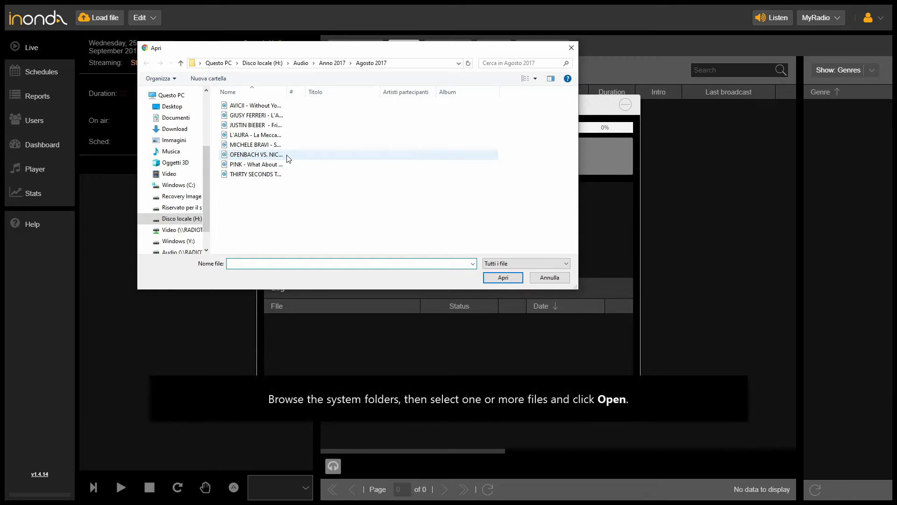
{"action": "left_click_drag", "start_coordinate": [205, 155], "coordinate": [206, 116]}
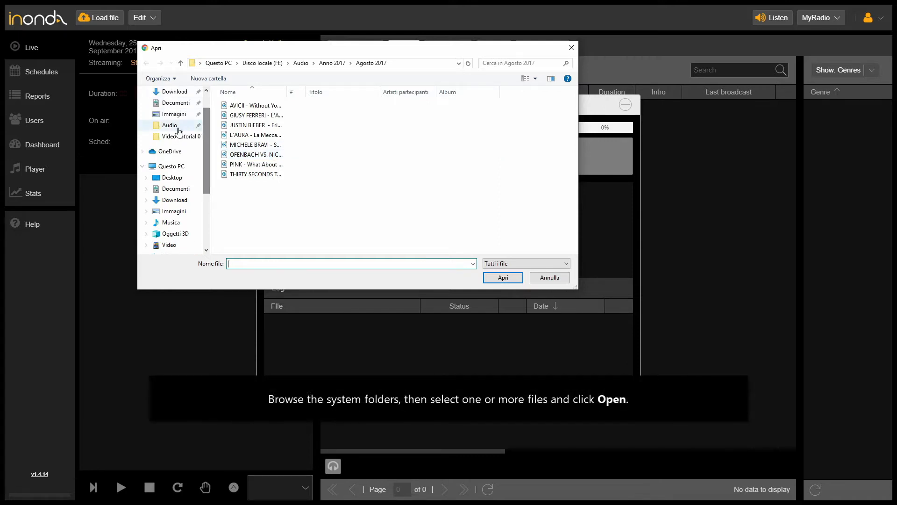
{"action": "left_click", "coordinate": [169, 125]}
{"action": "double_click", "coordinate": [243, 117]}
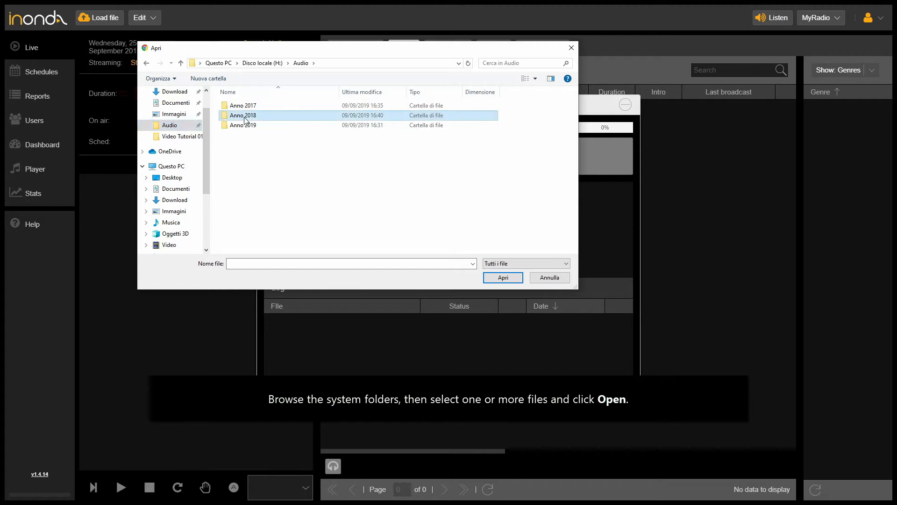
{"action": "double_click", "coordinate": [244, 117]}
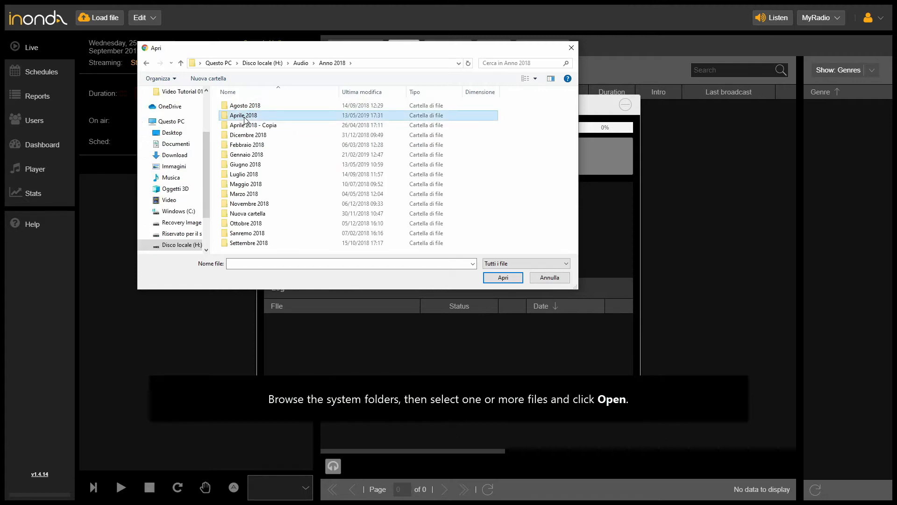
{"action": "left_click", "coordinate": [247, 108]}
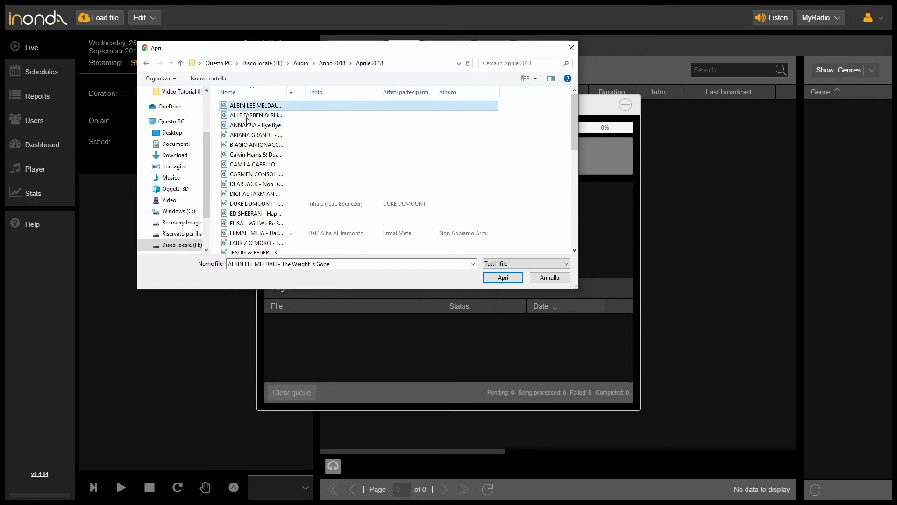
{"action": "left_click", "coordinate": [242, 224], "text": "shift"}
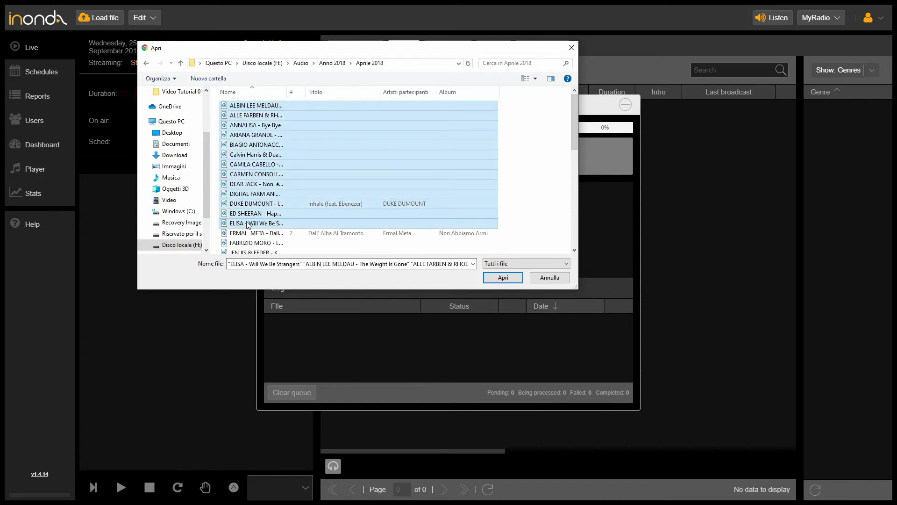
{"action": "left_click", "coordinate": [502, 278]}
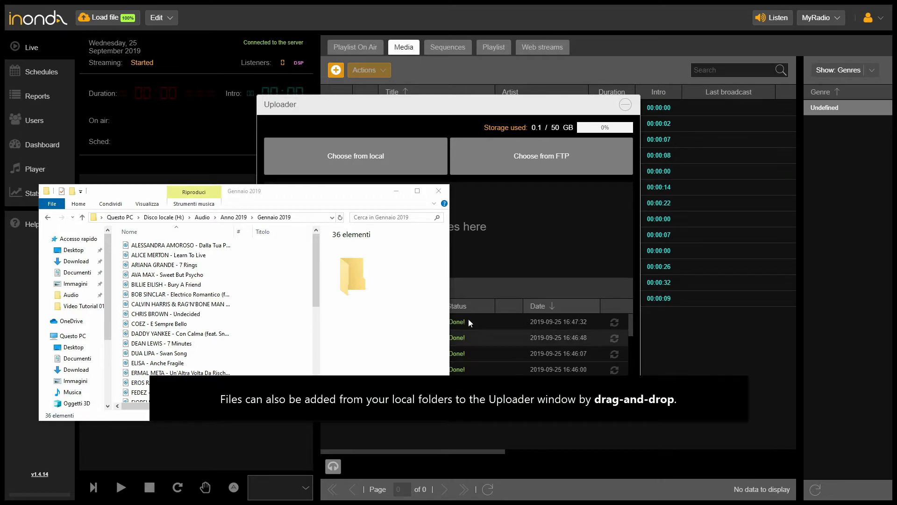
Add the files from ALESSANDRA AMOROSO through BOB SINCLAR in the open Gennaio 2019 folder window to the Uploader
{"action": "left_click", "coordinate": [182, 245]}
{"action": "left_click", "coordinate": [180, 294], "text": "shift"}
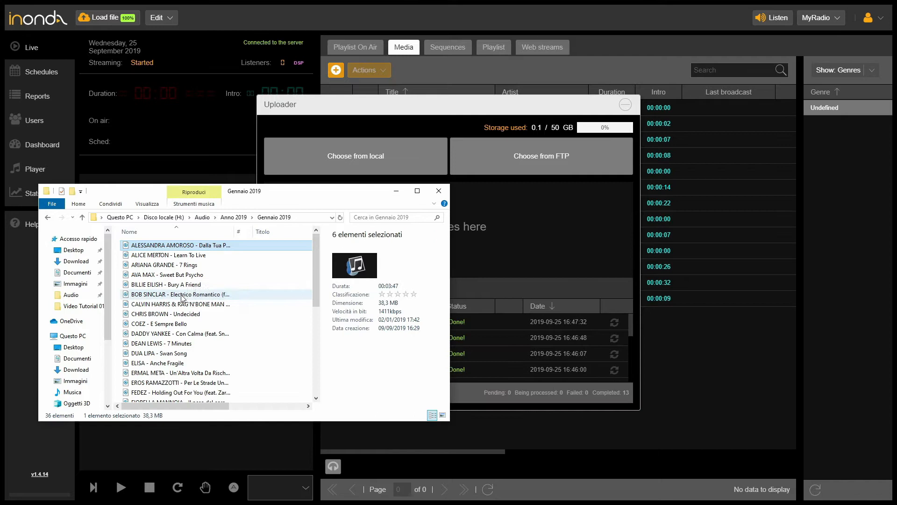
{"action": "left_click_drag", "start_coordinate": [167, 254], "coordinate": [512, 235]}
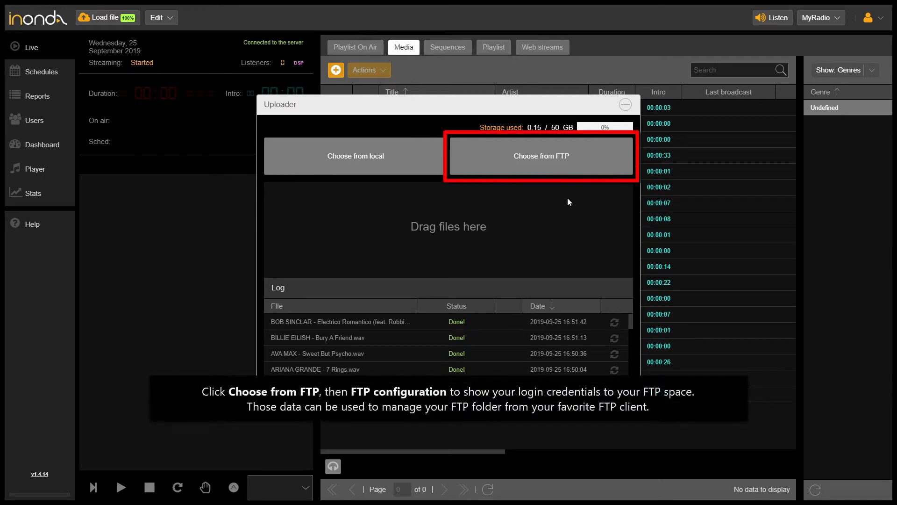
Display the FTP configuration for the Uploader's FTP source, then leave the FTP dialog without importing files
{"action": "left_click", "coordinate": [561, 171]}
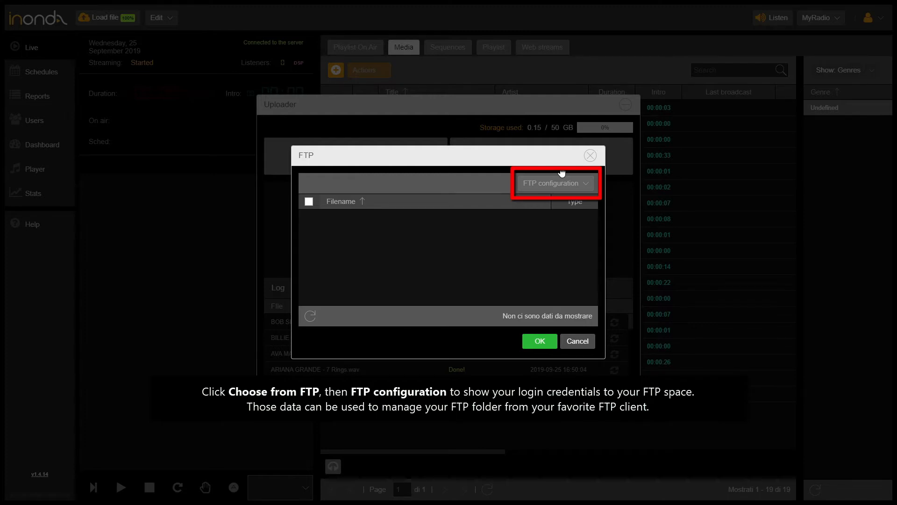
{"action": "left_click", "coordinate": [568, 186]}
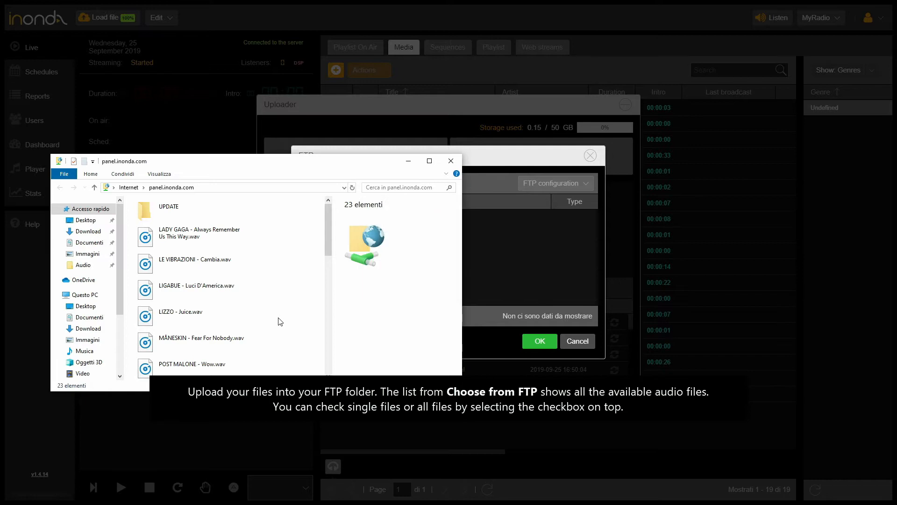
{"action": "left_click", "coordinate": [481, 172]}
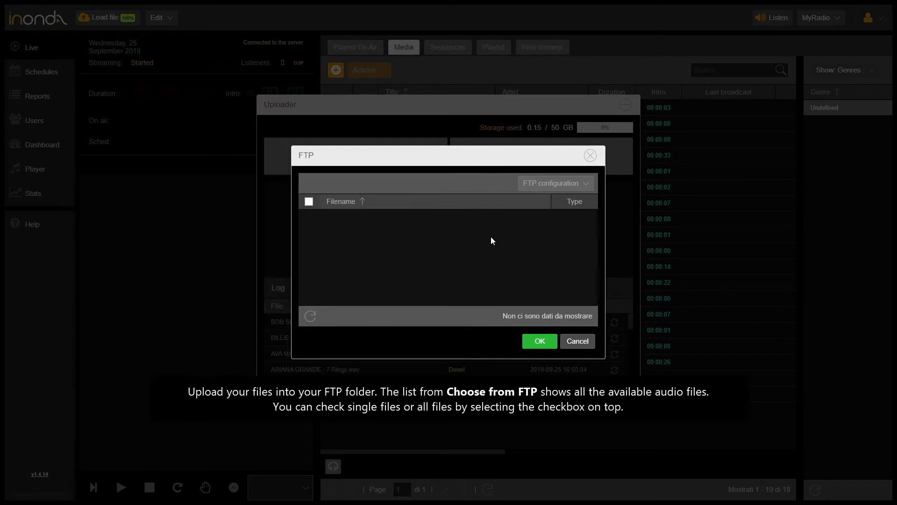
{"action": "left_click", "coordinate": [569, 341]}
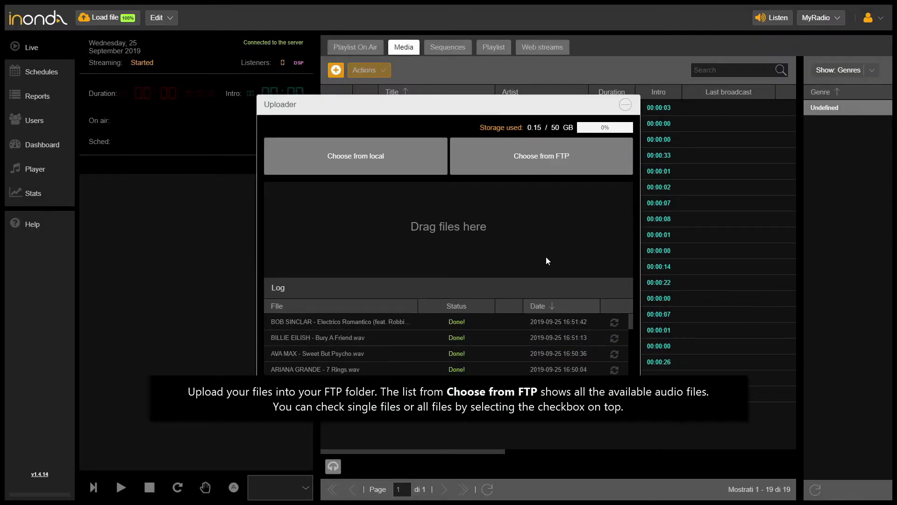
Import the EROS RAMAZZOTTI, FEDEZ and FIORELLA MANNOIA wav files from the FTP folder
{"action": "left_click", "coordinate": [547, 172]}
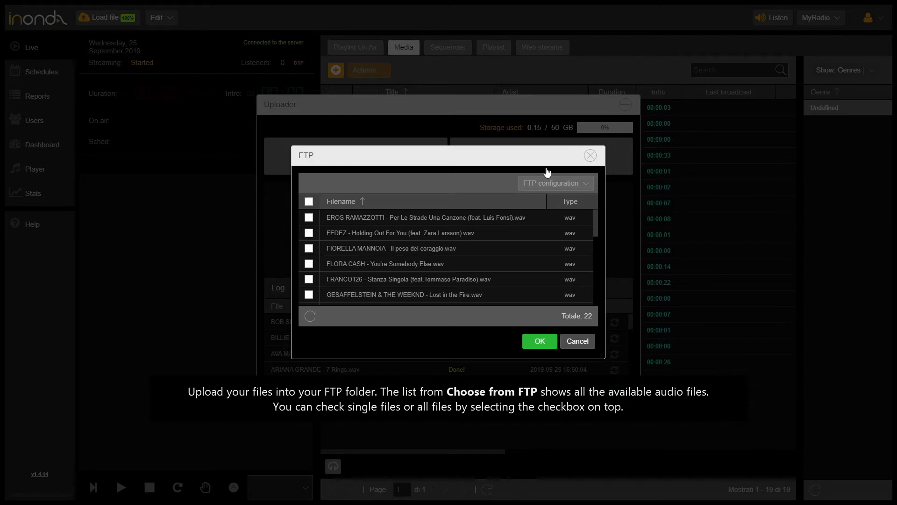
{"action": "left_click", "coordinate": [309, 218]}
{"action": "left_click", "coordinate": [309, 233]}
{"action": "left_click", "coordinate": [309, 248]}
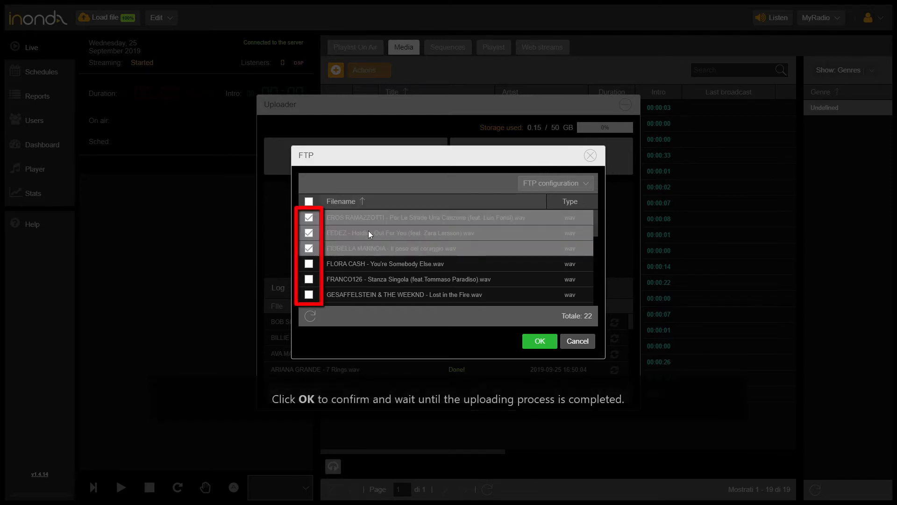
{"action": "left_click", "coordinate": [537, 341]}
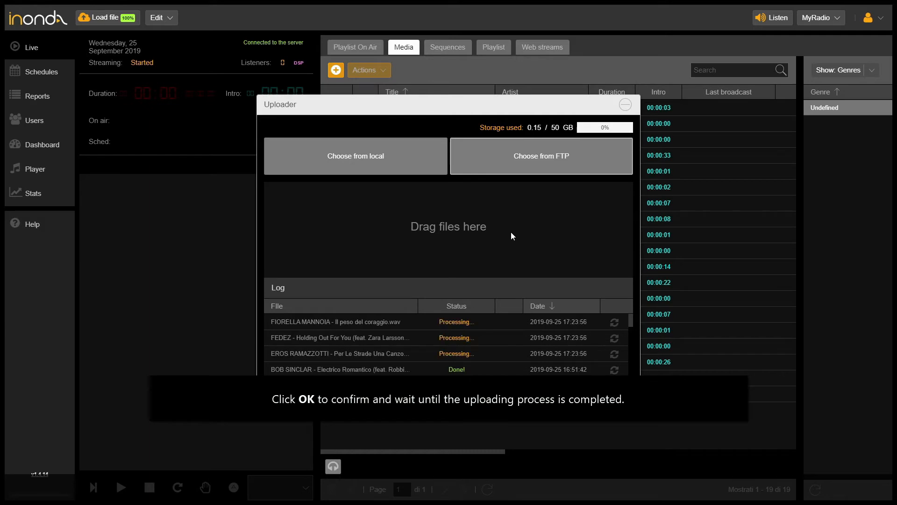
Import all the remaining audio files from the FTP folder at once
{"action": "left_click", "coordinate": [531, 171]}
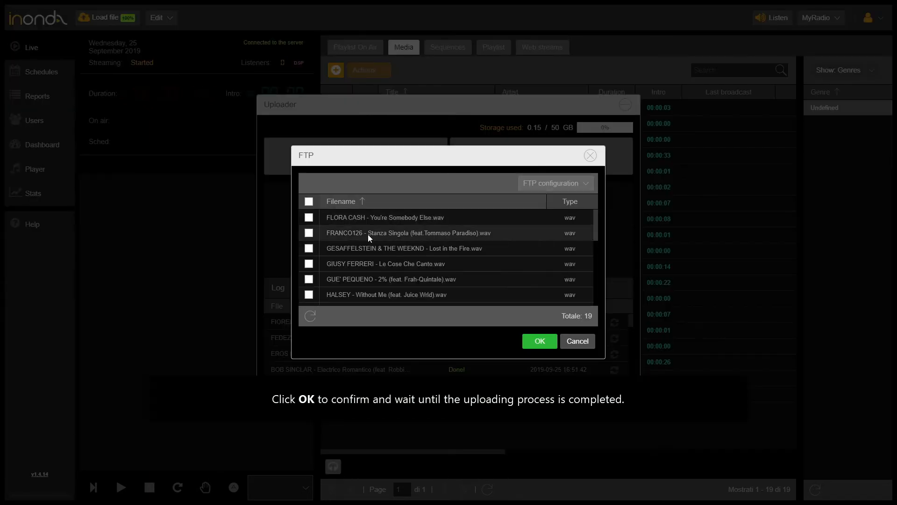
{"action": "left_click", "coordinate": [309, 201]}
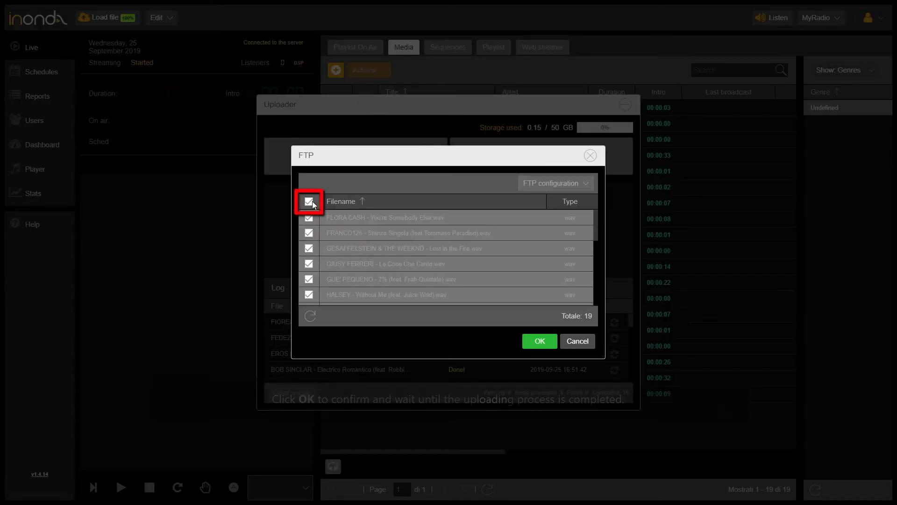
{"action": "left_click_drag", "start_coordinate": [595, 214], "coordinate": [591, 285]}
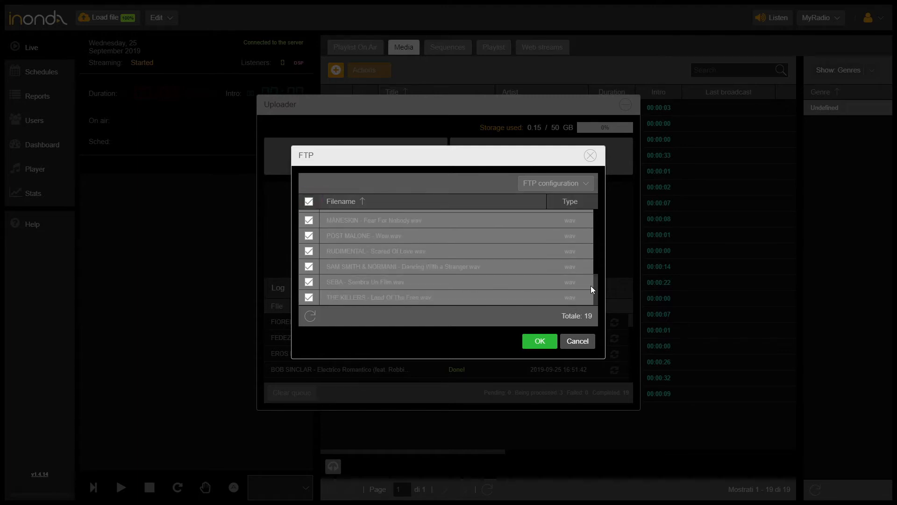
{"action": "left_click", "coordinate": [542, 342]}
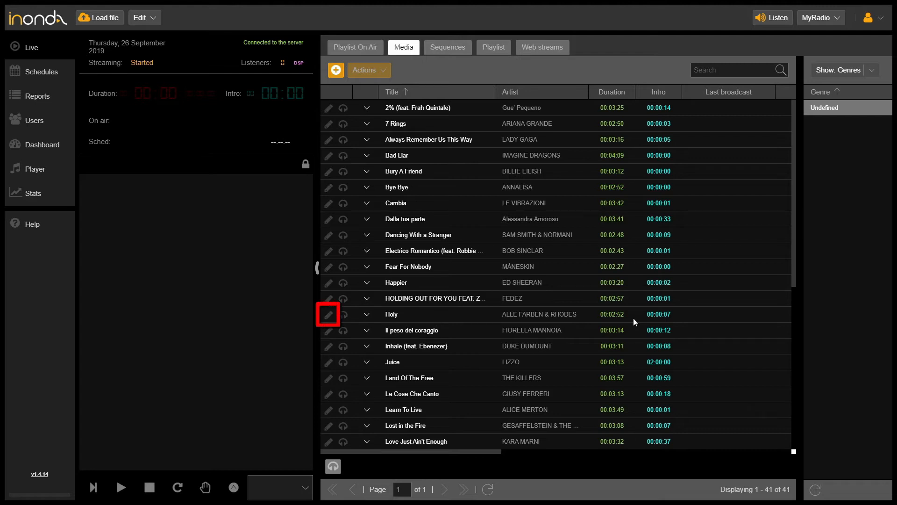
Open the song Holy by ALLE FARBEN & RHODES for editing, play its cue and move the playback position further along the waveform
{"action": "left_click", "coordinate": [633, 318]}
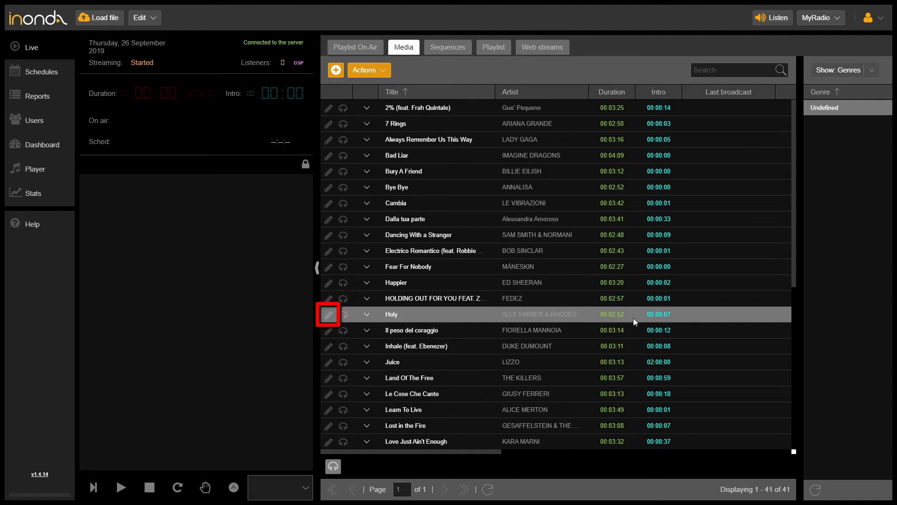
{"action": "left_click", "coordinate": [328, 315]}
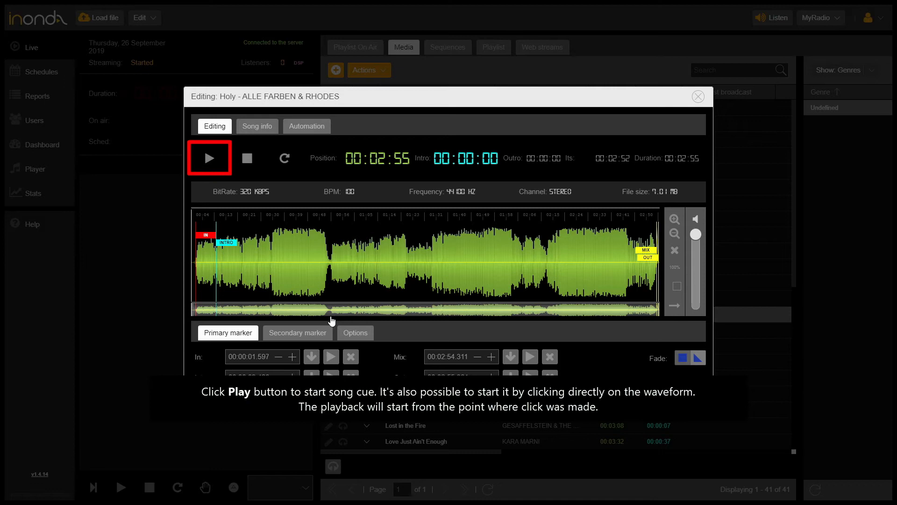
{"action": "left_click", "coordinate": [208, 164]}
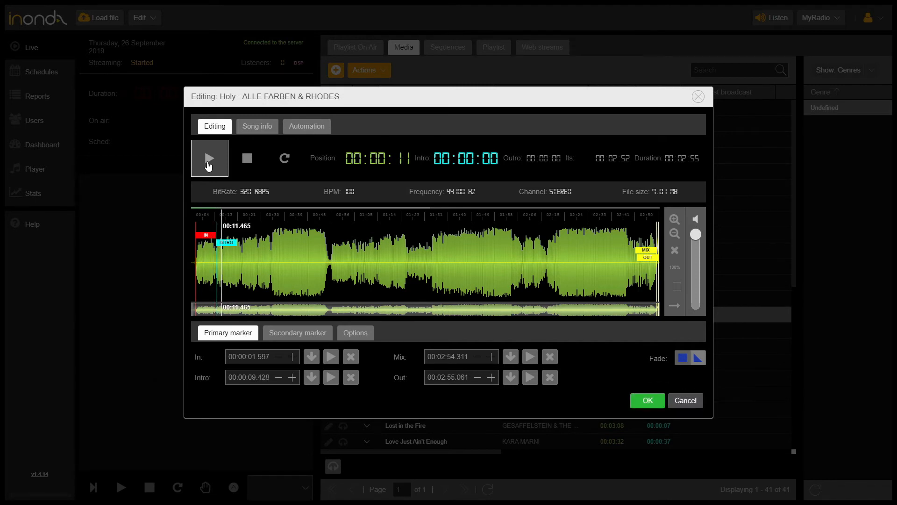
{"action": "left_click_drag", "start_coordinate": [229, 255], "coordinate": [346, 256]}
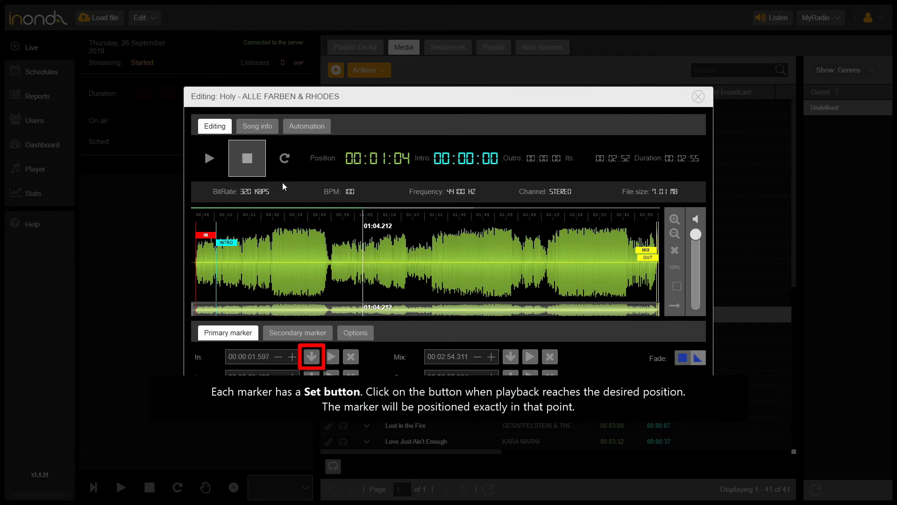
During playback of Holy's opening part, set the In marker at 00:00:30.187 and the Intro marker at about 38 seconds
{"action": "left_click", "coordinate": [259, 253]}
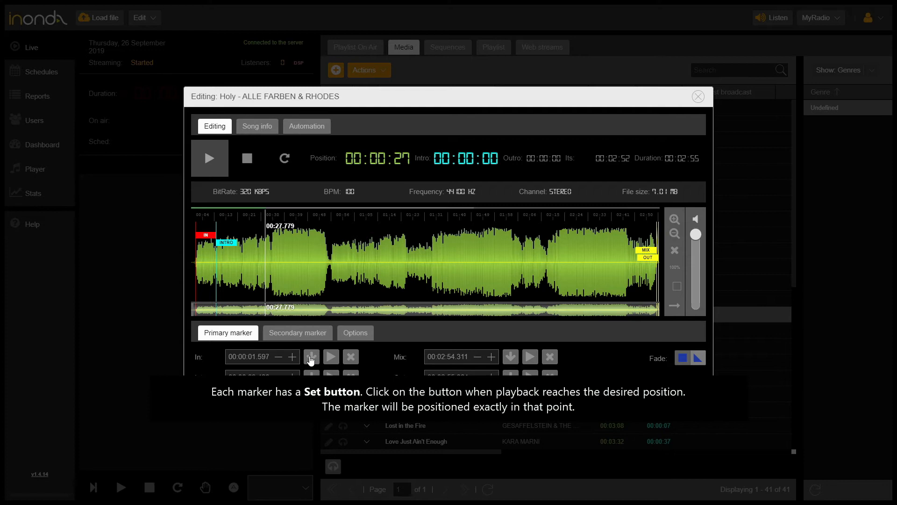
{"action": "left_click", "coordinate": [311, 357]}
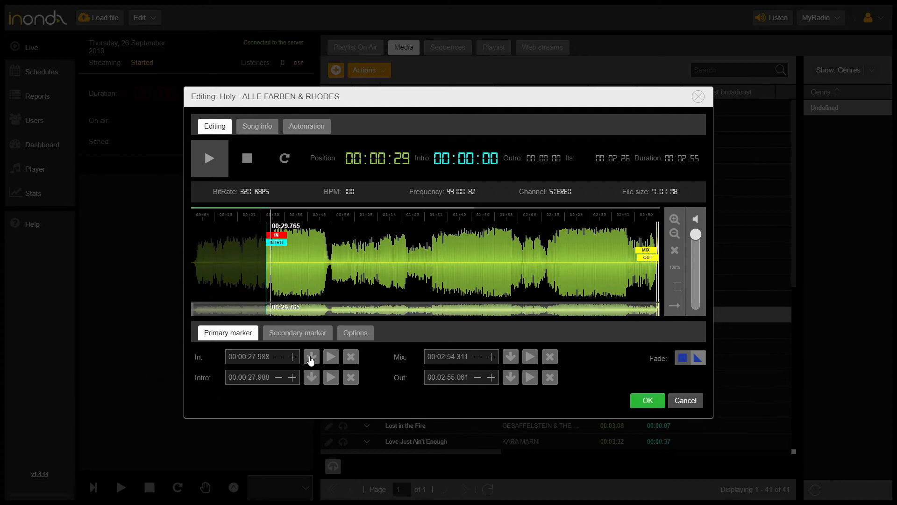
{"action": "left_click", "coordinate": [310, 358]}
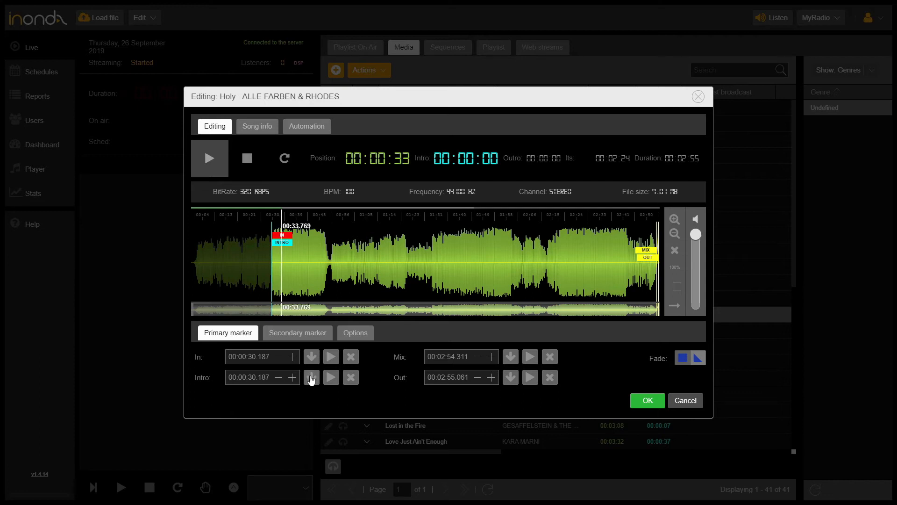
{"action": "left_click", "coordinate": [311, 378]}
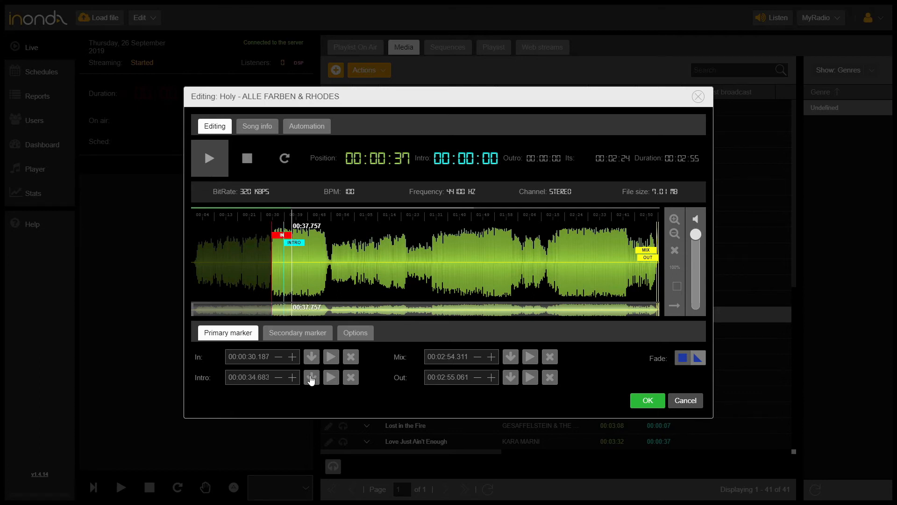
{"action": "left_click", "coordinate": [311, 377]}
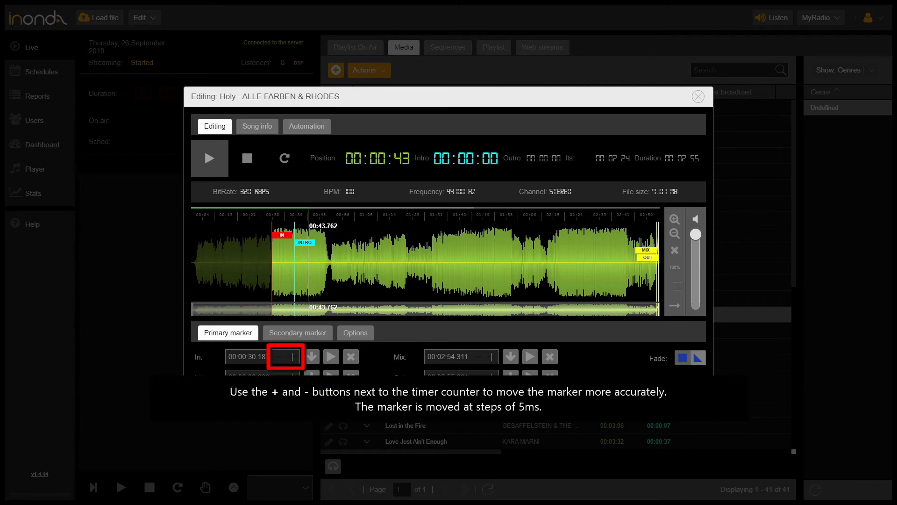
Fine-tune the In marker in small increments to 00:00:30.557 and start the cue from that marker
{"action": "left_click", "coordinate": [292, 357]}
{"action": "left_click", "coordinate": [292, 356]}
{"action": "left_click", "coordinate": [293, 357]}
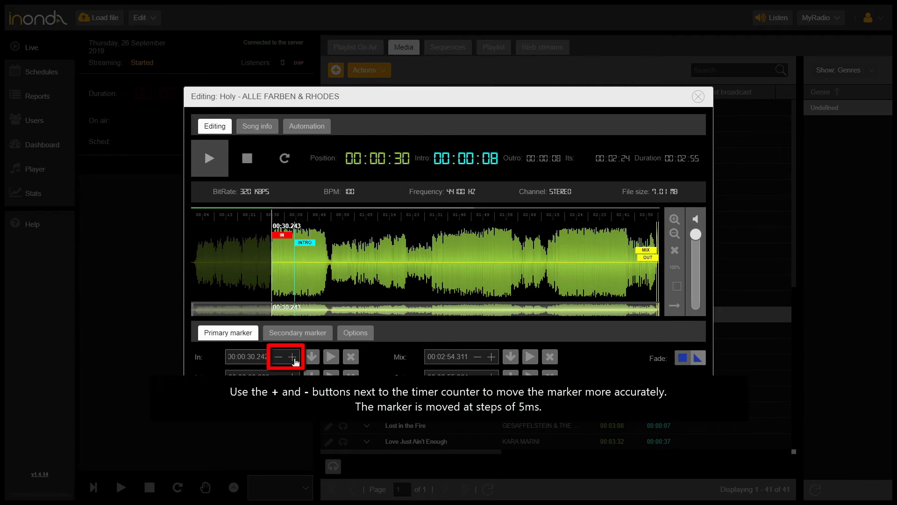
{"action": "left_click", "coordinate": [292, 357]}
{"action": "left_click", "coordinate": [292, 357]}
{"action": "left_click", "coordinate": [293, 357]}
{"action": "left_click", "coordinate": [293, 356]}
{"action": "left_click", "coordinate": [293, 357]}
{"action": "left_click", "coordinate": [292, 356]}
{"action": "left_click", "coordinate": [293, 356]}
{"action": "left_click", "coordinate": [293, 357]}
{"action": "left_click", "coordinate": [292, 357]}
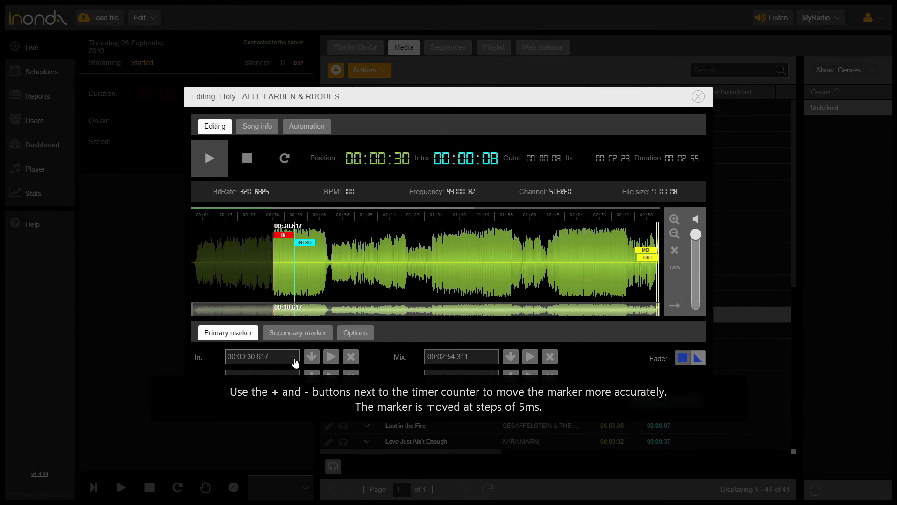
{"action": "left_click", "coordinate": [292, 357]}
{"action": "left_click", "coordinate": [292, 357]}
{"action": "left_click", "coordinate": [293, 357]}
{"action": "left_click", "coordinate": [294, 357]}
{"action": "left_click", "coordinate": [283, 357]}
{"action": "left_click", "coordinate": [283, 358]}
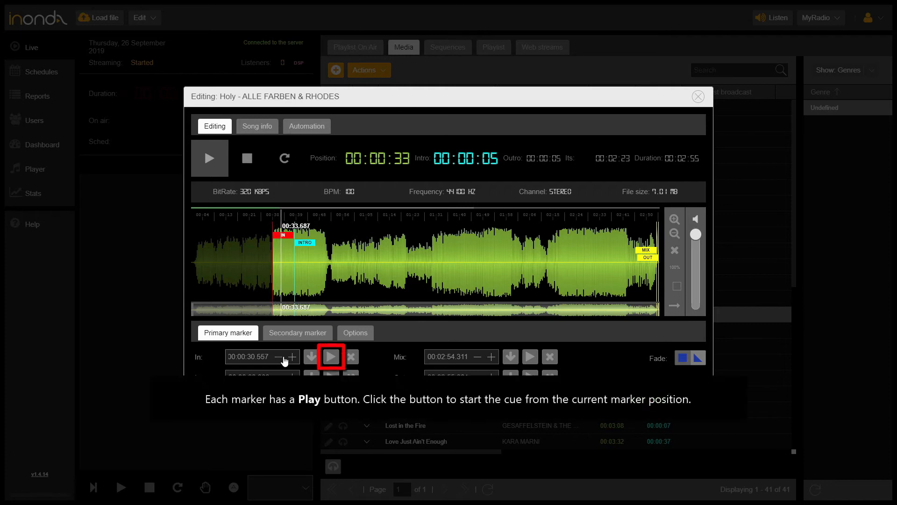
{"action": "left_click", "coordinate": [328, 358]}
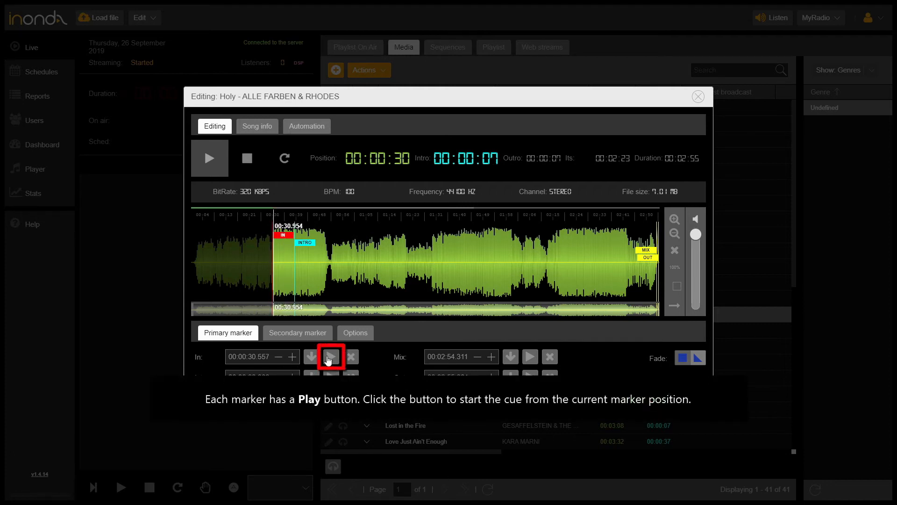
Play the cue of Holy alternately from the In marker and the Intro marker
{"action": "left_click", "coordinate": [328, 358]}
{"action": "left_click", "coordinate": [328, 374]}
{"action": "left_click", "coordinate": [330, 357]}
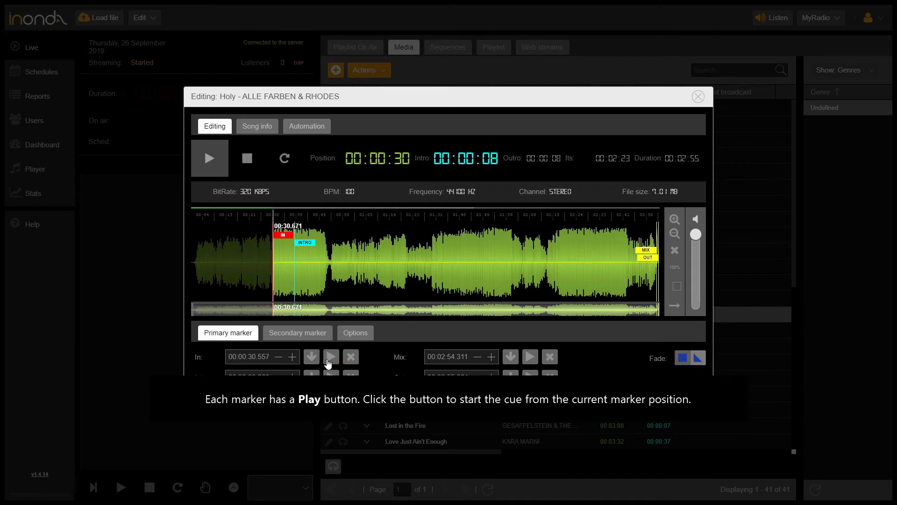
{"action": "left_click", "coordinate": [329, 373]}
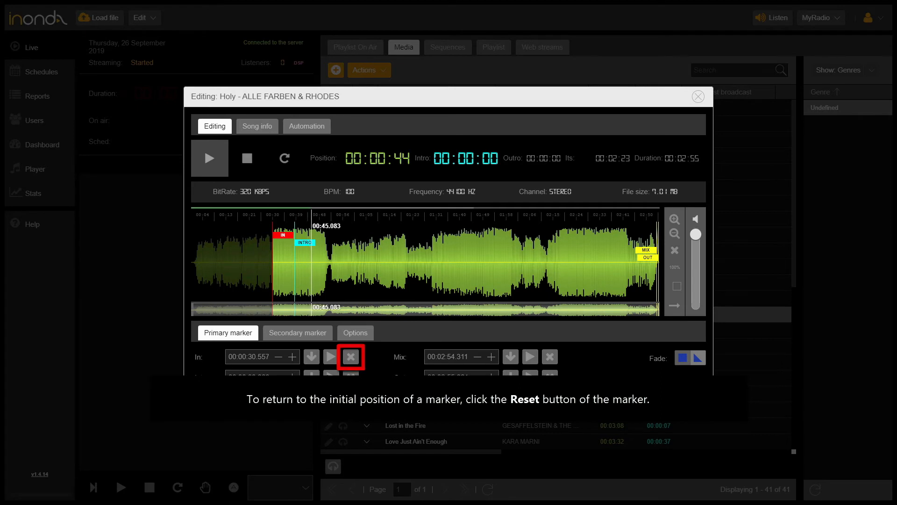
Reset the In and Intro markers to their initial positions, and reposition In at 00:00:18.890 and Intro at 00:00:51.774 on the waveform
{"action": "left_click", "coordinate": [350, 360]}
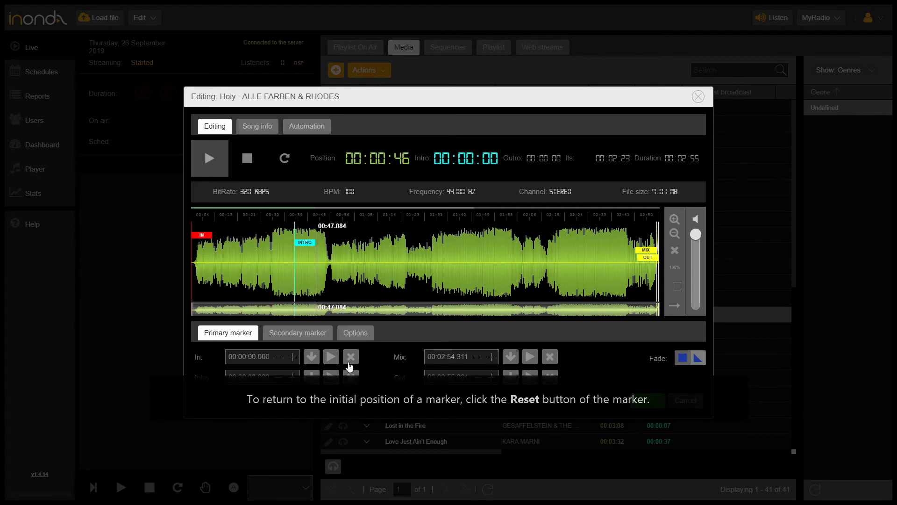
{"action": "left_click", "coordinate": [351, 379]}
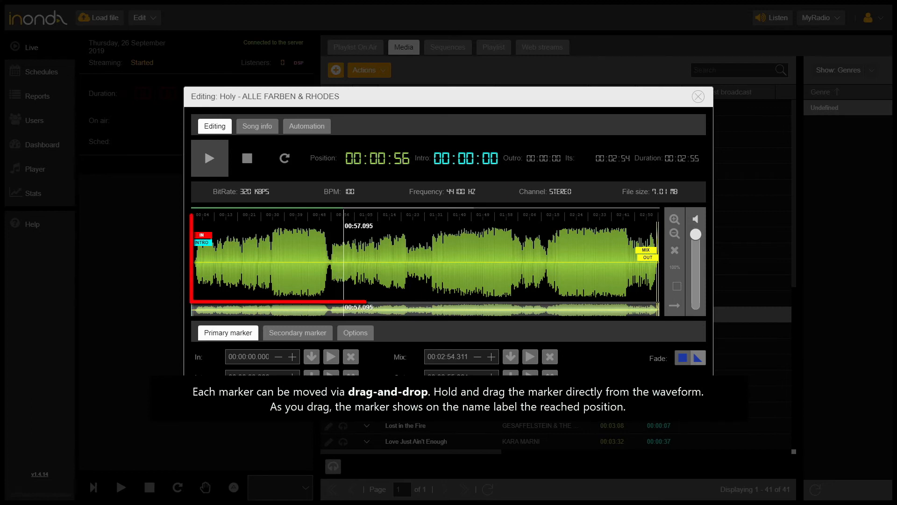
{"action": "left_click_drag", "start_coordinate": [204, 235], "coordinate": [335, 243]}
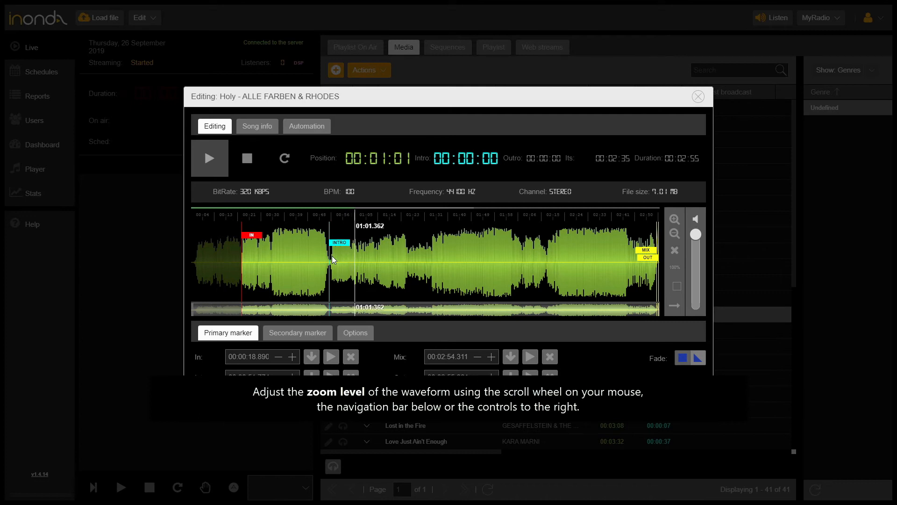
Examine the waveform of Holy around and after the Intro marker at several zoom levels and visible ranges
{"action": "scroll", "coordinate": [434, 261], "scroll_direction": "up", "scroll_amount": 3}
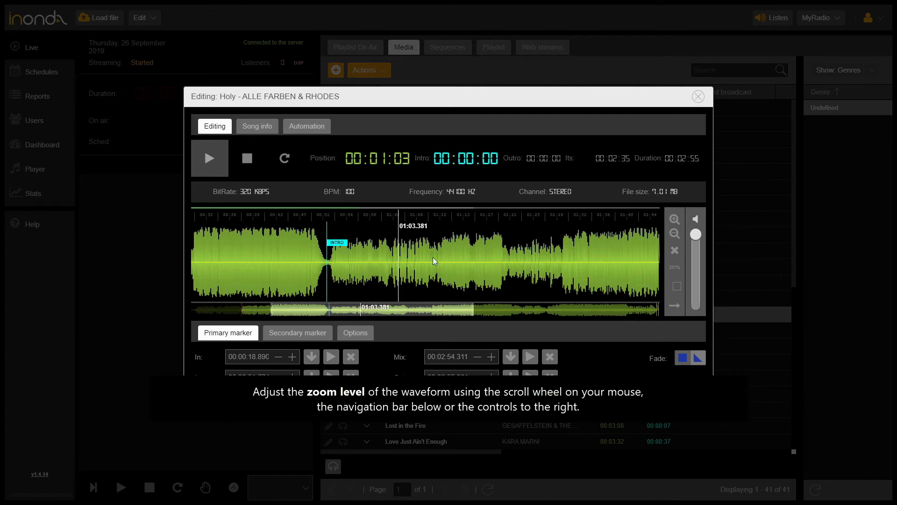
{"action": "left_click_drag", "start_coordinate": [472, 308], "coordinate": [424, 309]}
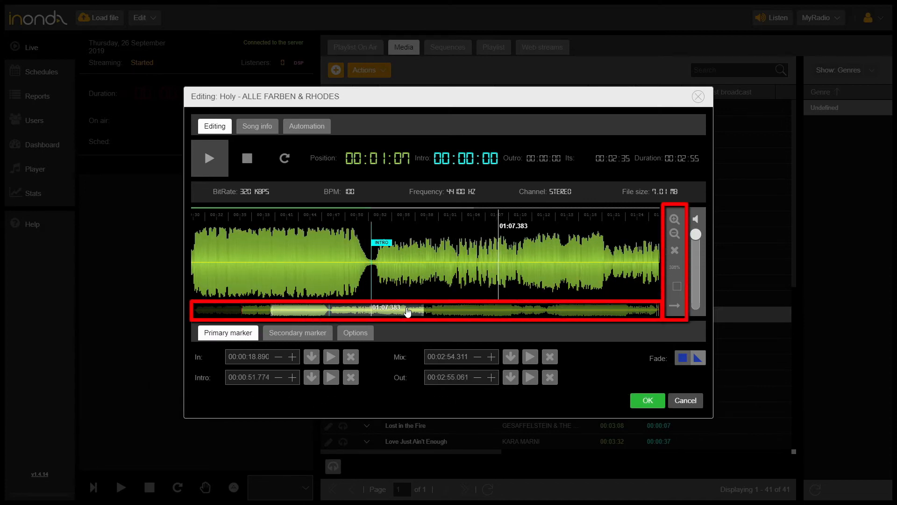
{"action": "mouse_move", "coordinate": [420, 313]}
{"action": "left_mouse_down"}
{"action": "mouse_move", "coordinate": [474, 312]}
{"action": "mouse_move", "coordinate": [435, 309]}
{"action": "left_mouse_up"}
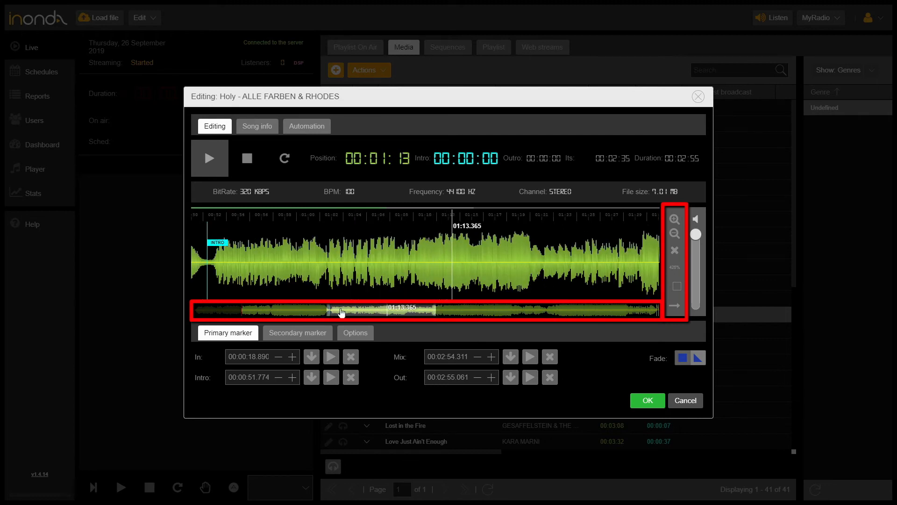
{"action": "left_click_drag", "start_coordinate": [341, 310], "coordinate": [382, 310]}
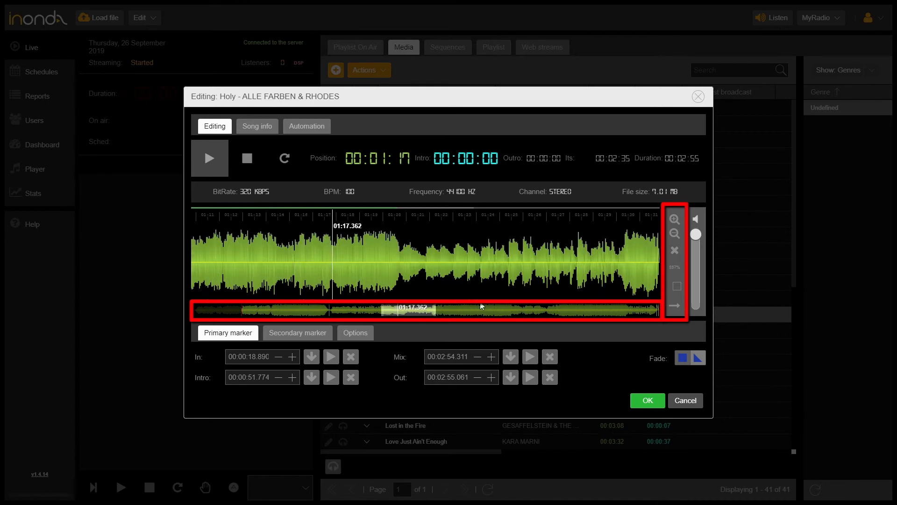
{"action": "left_click", "coordinate": [675, 234]}
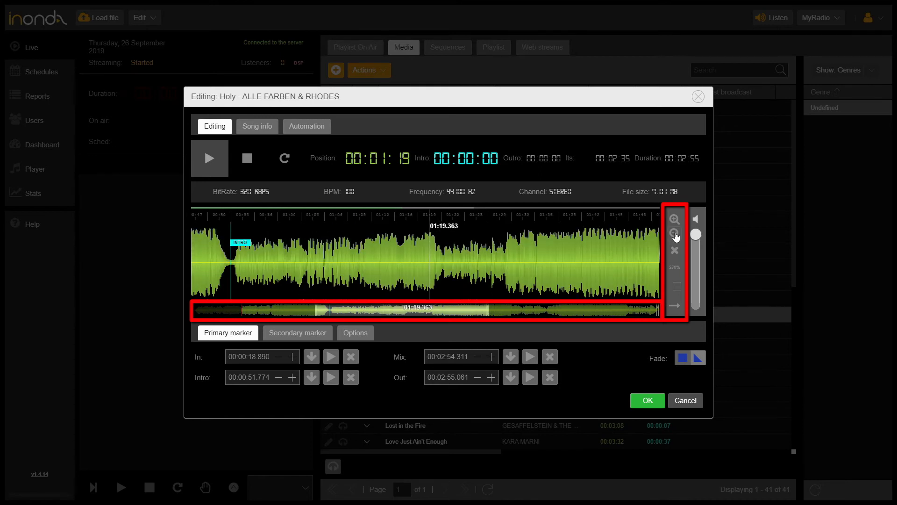
{"action": "left_click", "coordinate": [675, 234]}
{"action": "left_click", "coordinate": [675, 234]}
{"action": "left_click", "coordinate": [673, 223]}
{"action": "left_click", "coordinate": [673, 223]}
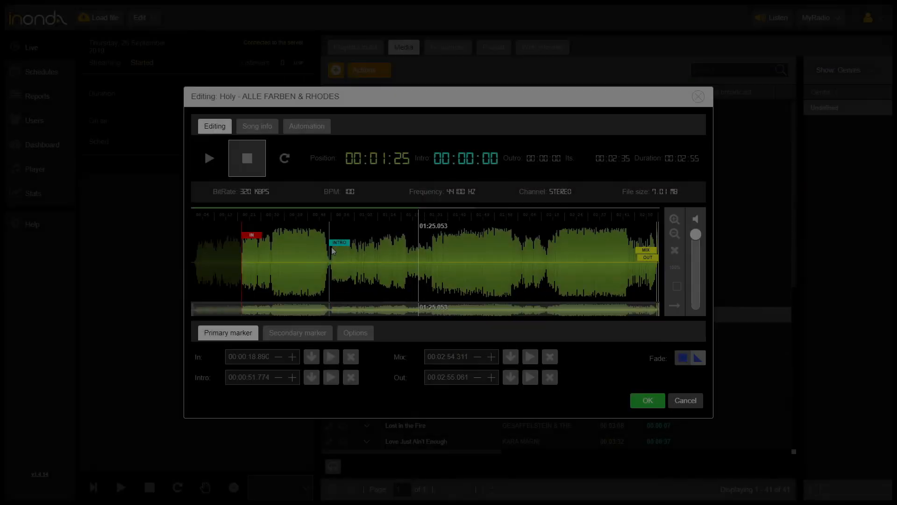
Set the Outro marker at 00:02:28.503 and the Pre-fade marker at 00:02:43.021 with pre-fade enabled
{"action": "left_click", "coordinate": [312, 332]}
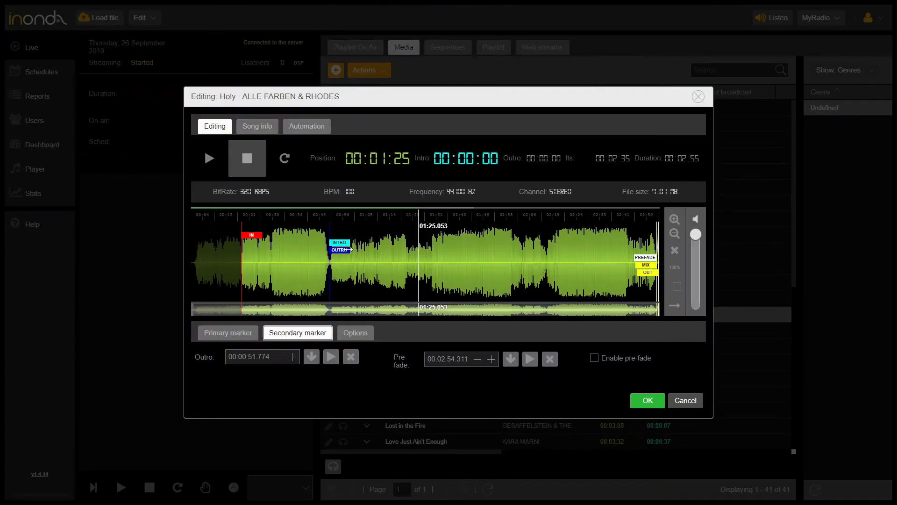
{"action": "left_click_drag", "start_coordinate": [339, 250], "coordinate": [460, 253]}
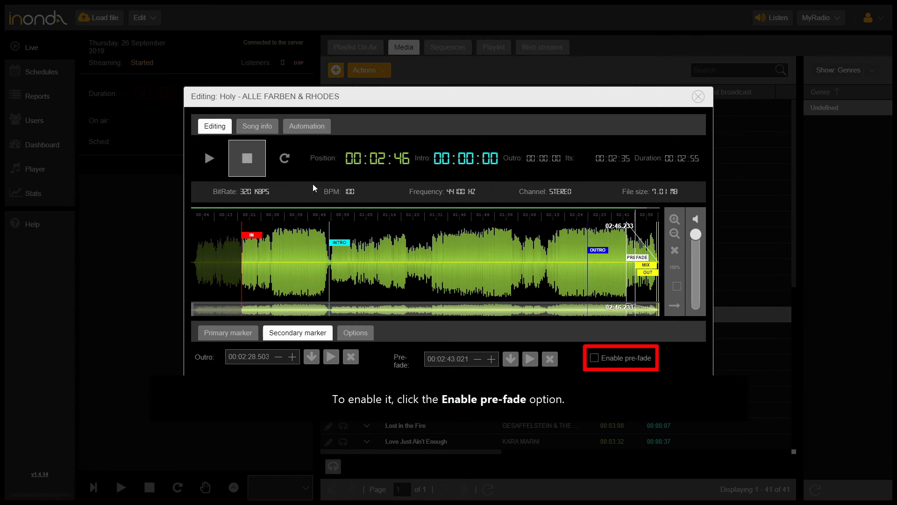
{"action": "left_click", "coordinate": [594, 358]}
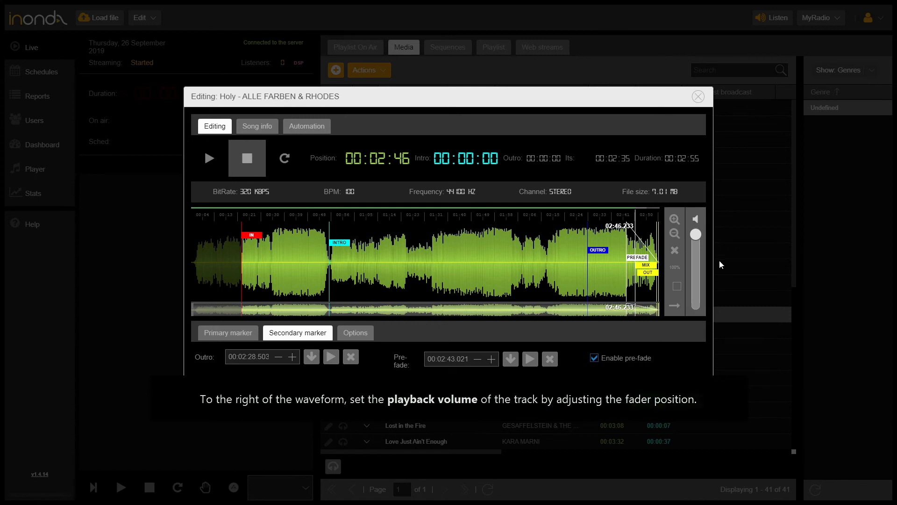
Try a different playback volume for the track
{"action": "mouse_move", "coordinate": [697, 234]}
{"action": "left_mouse_down"}
{"action": "mouse_move", "coordinate": [698, 290]}
{"action": "mouse_move", "coordinate": [698, 225]}
{"action": "left_mouse_up"}
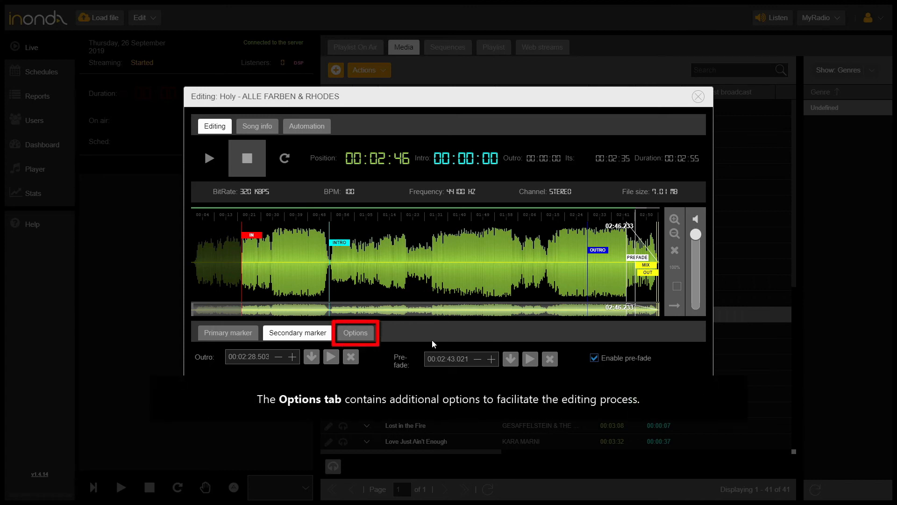
Enable the mix test with Cambia by LE VIBRAZIONI as the test file and play the transition near the end of Holy
{"action": "left_click", "coordinate": [368, 335]}
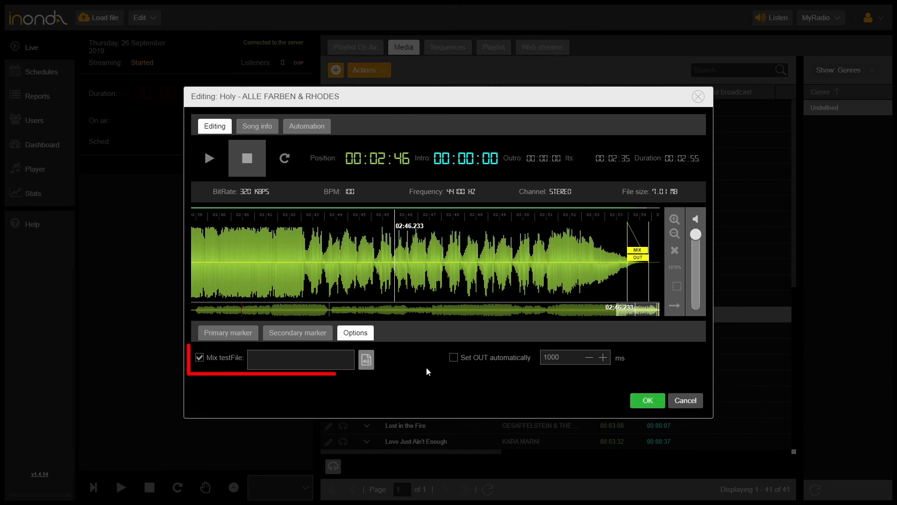
{"action": "left_click", "coordinate": [366, 360]}
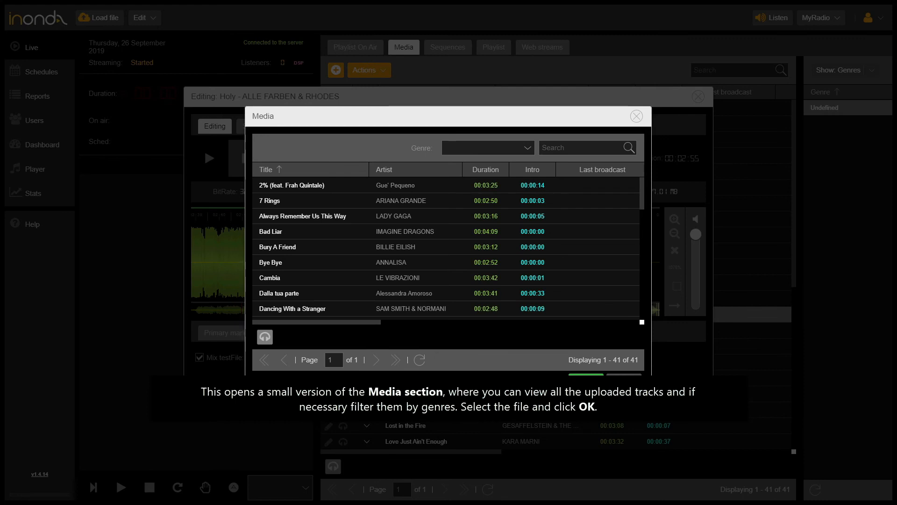
{"action": "left_click", "coordinate": [338, 283]}
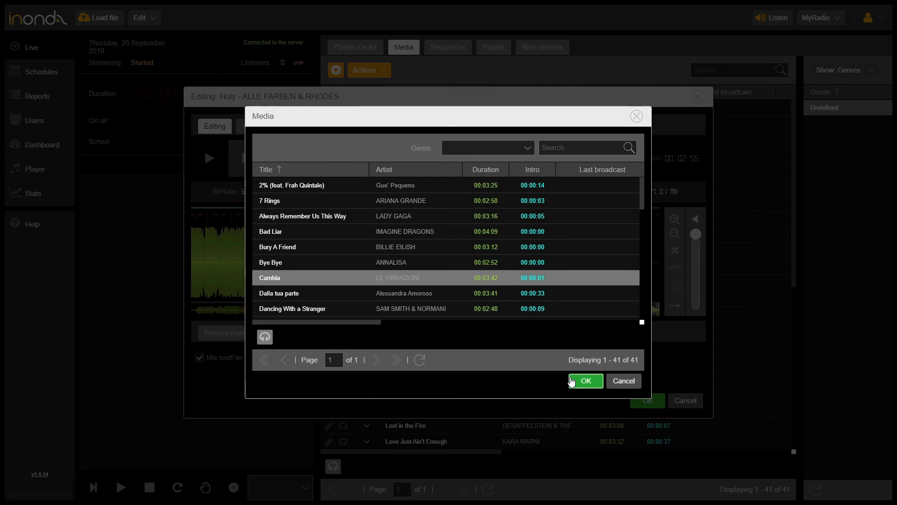
{"action": "left_click", "coordinate": [572, 380]}
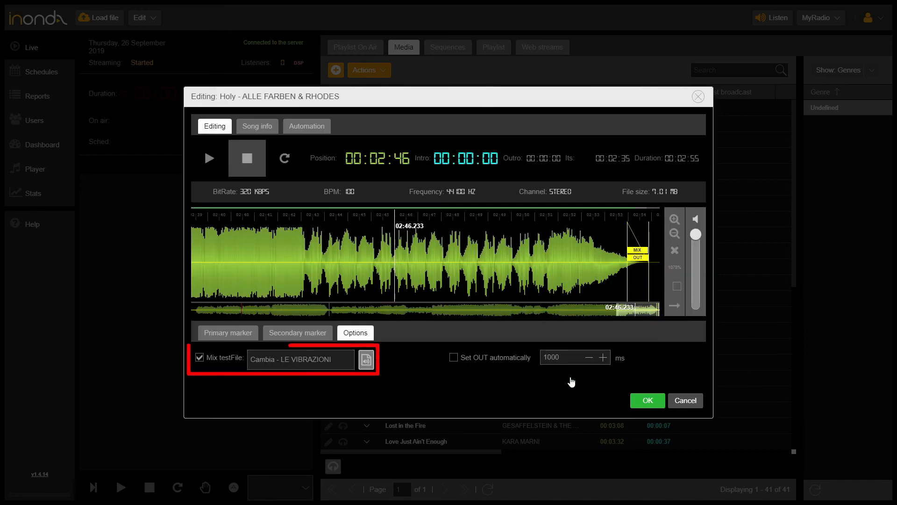
{"action": "left_click", "coordinate": [599, 264]}
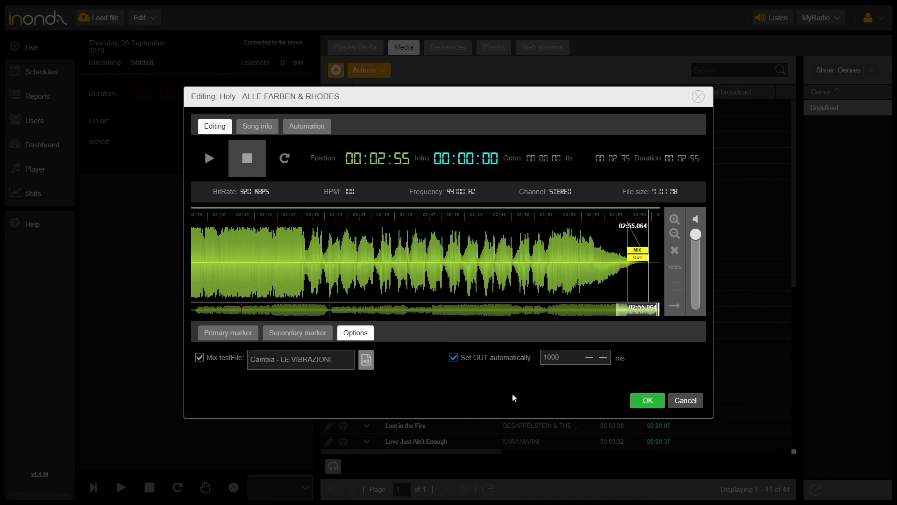
Move the Mix marker to about 02:51 with automatic OUT at 1000 ms, move it earlier with automatic OUT disabled, and re-enable that option
{"action": "left_click_drag", "start_coordinate": [631, 251], "coordinate": [537, 265]}
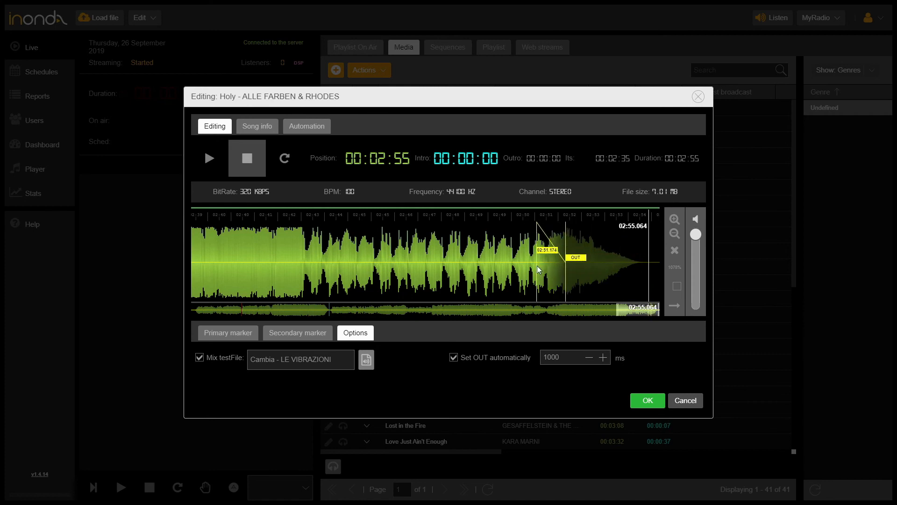
{"action": "left_click", "coordinate": [453, 357]}
{"action": "left_click_drag", "start_coordinate": [535, 252], "coordinate": [475, 257]}
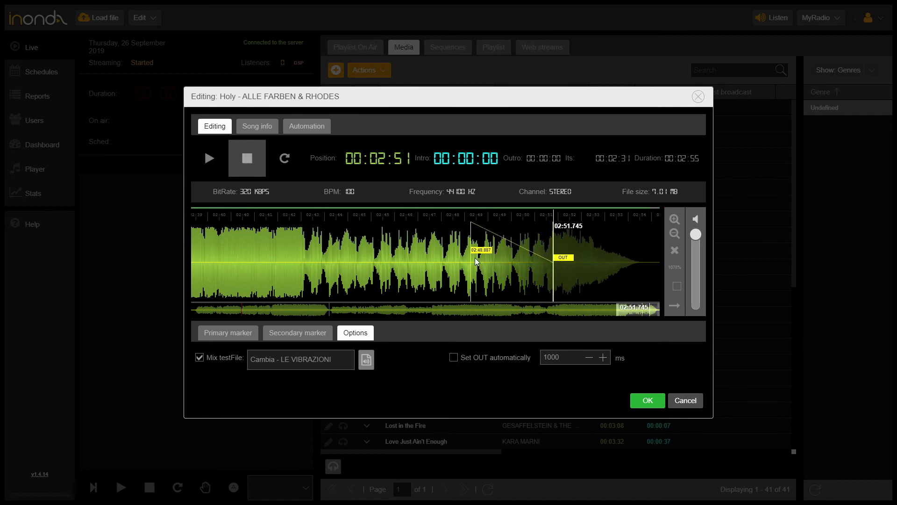
{"action": "left_click", "coordinate": [454, 357]}
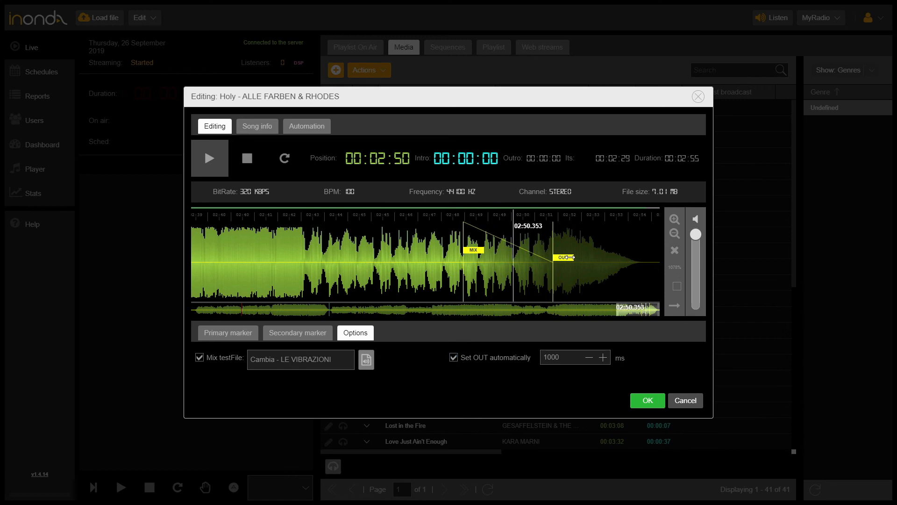
{"action": "left_click_drag", "start_coordinate": [477, 251], "coordinate": [460, 251]}
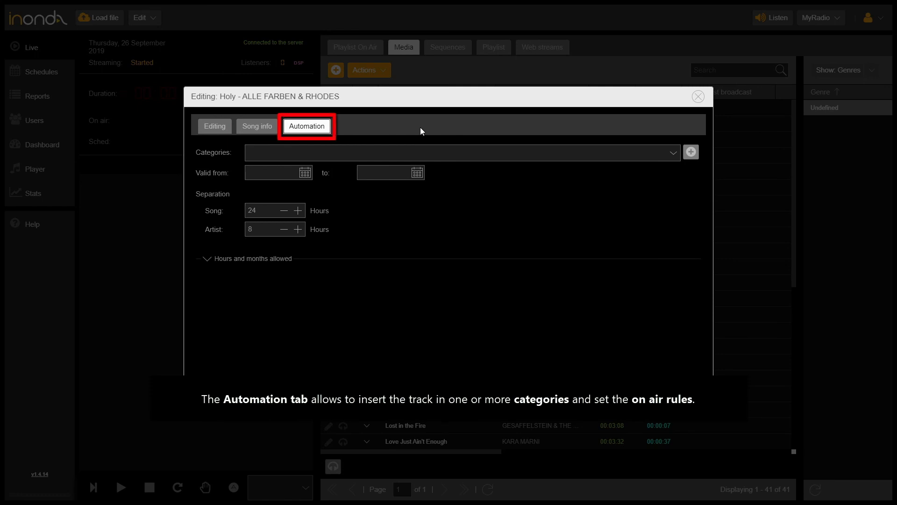
Expand the allowed hours and months in the Automation settings of Holy
{"action": "left_click", "coordinate": [219, 259]}
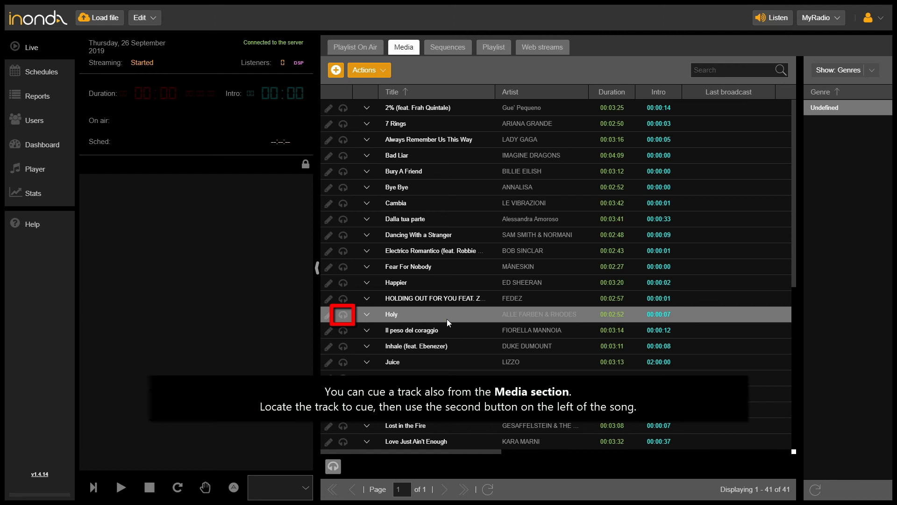
Cue Holy directly from the media list, move playback to about 00:00:54 and stop it
{"action": "left_click", "coordinate": [343, 315]}
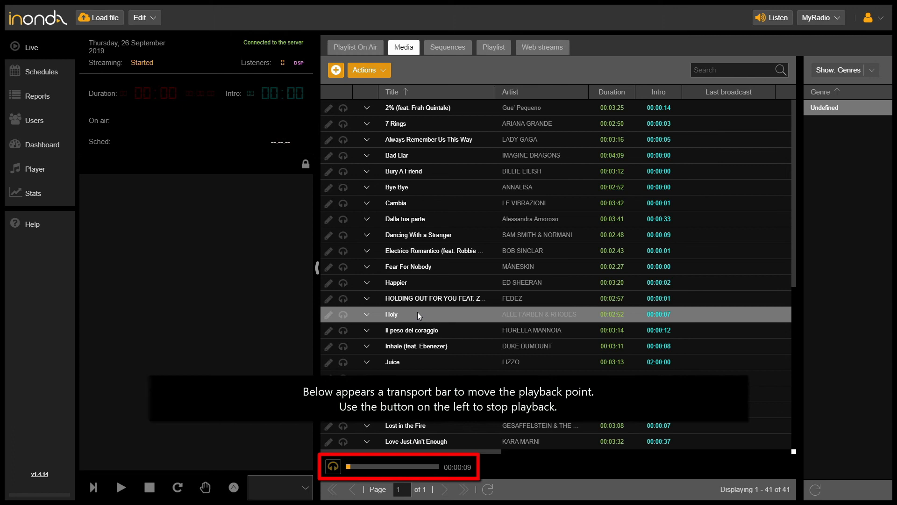
{"action": "left_click", "coordinate": [362, 466]}
{"action": "mouse_move", "coordinate": [379, 470]}
{"action": "left_mouse_down"}
{"action": "mouse_move", "coordinate": [428, 471]}
{"action": "mouse_move", "coordinate": [375, 471]}
{"action": "left_mouse_up"}
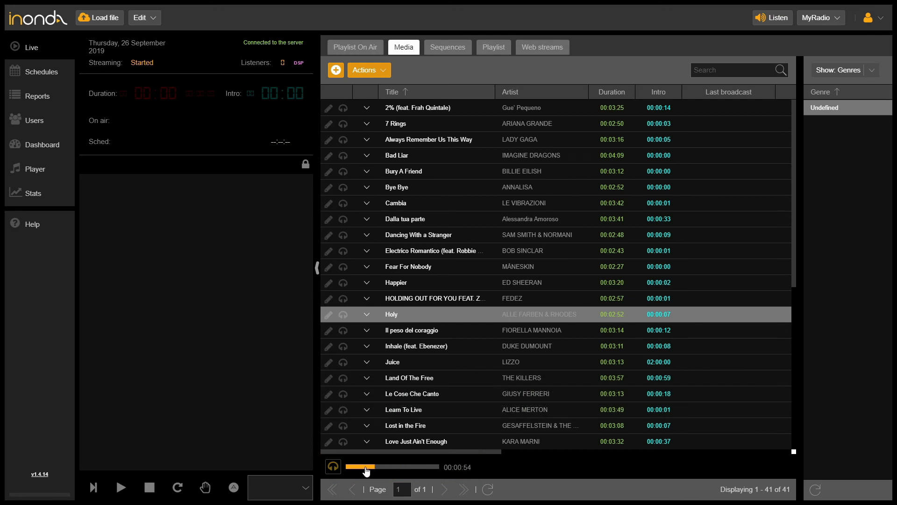
{"action": "left_click", "coordinate": [333, 466]}
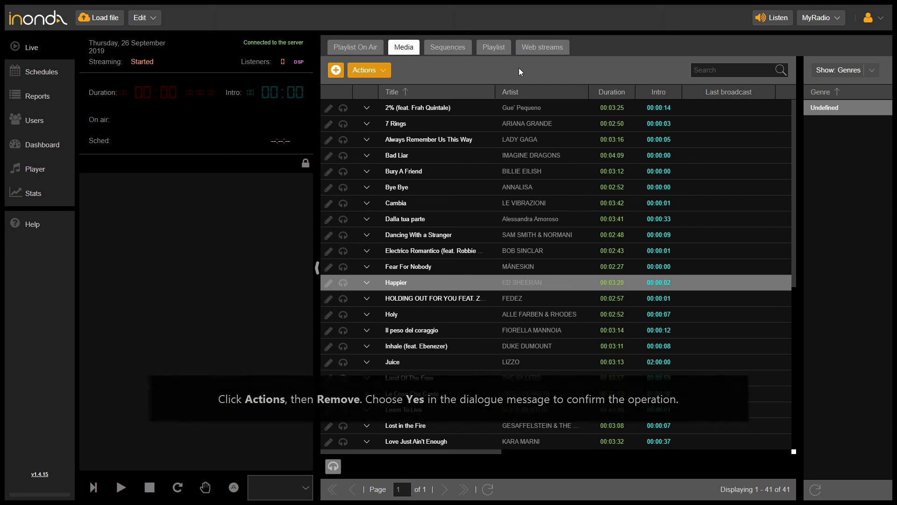
Remove the song Happier by ED SHEERAN from this station's media library only
{"action": "left_click", "coordinate": [382, 73]}
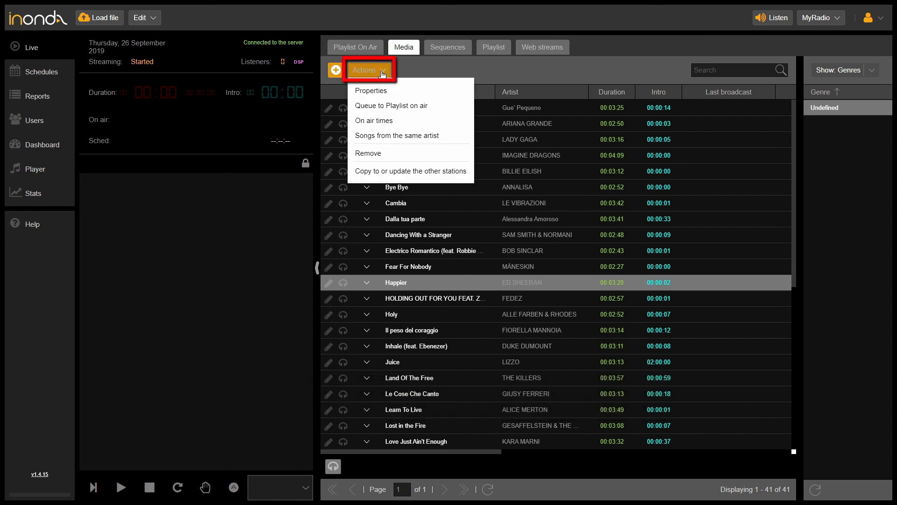
{"action": "left_click", "coordinate": [398, 153]}
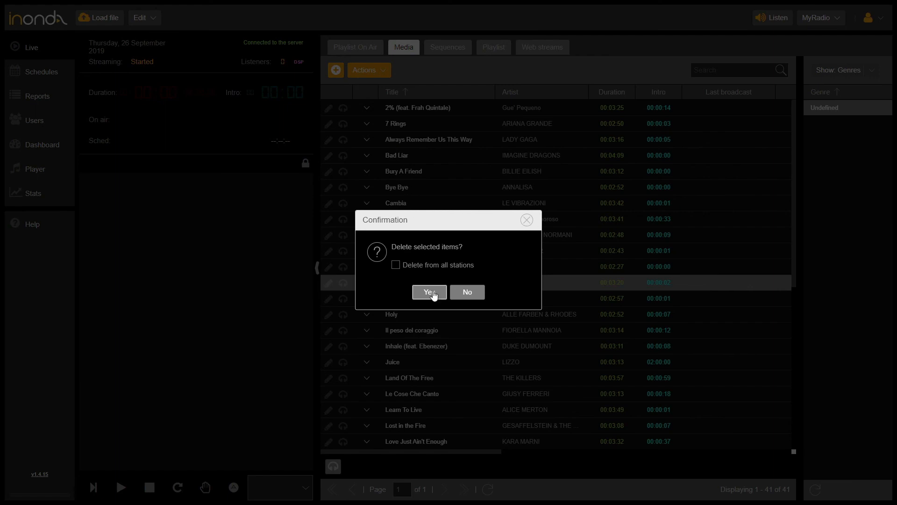
{"action": "left_click", "coordinate": [429, 292]}
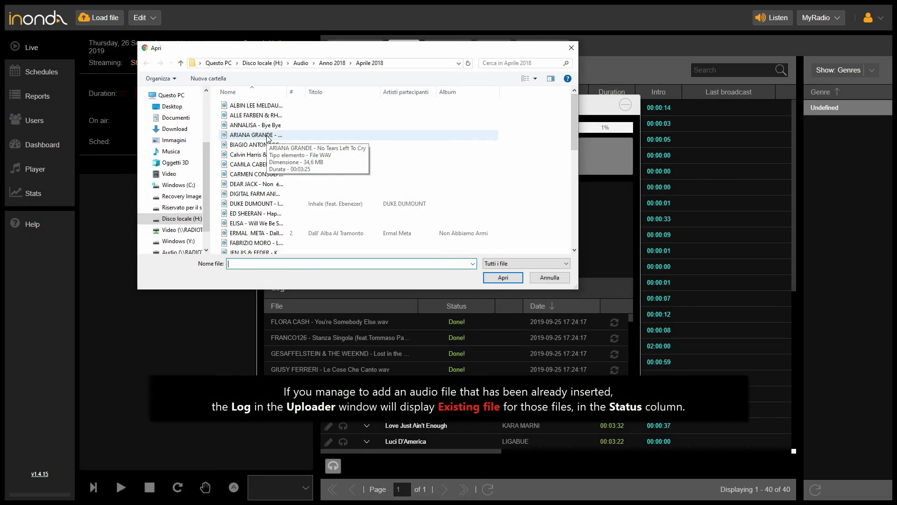
Upload ARIANA GRANDE - No Tears Left To Cry.wav from the local Aprile 2018 folder and reprocess it from the upload log
{"action": "double_click", "coordinate": [267, 134]}
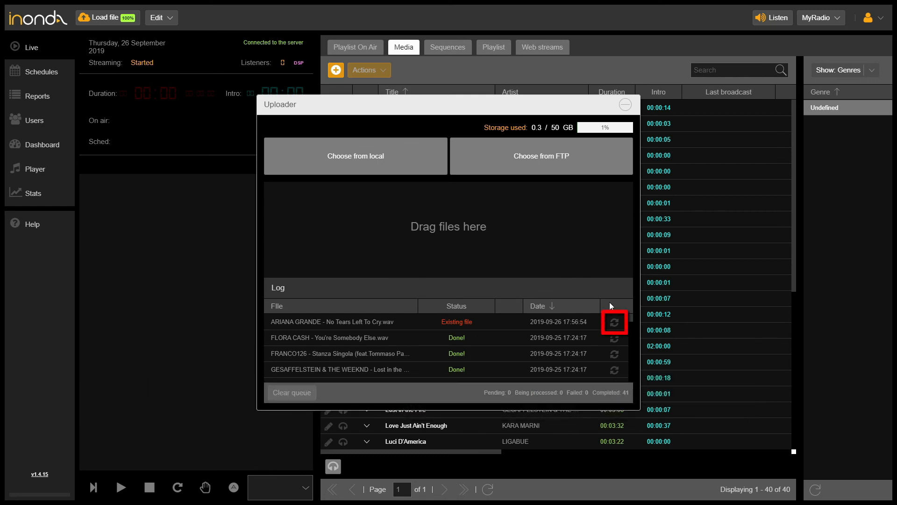
{"action": "left_click", "coordinate": [614, 323]}
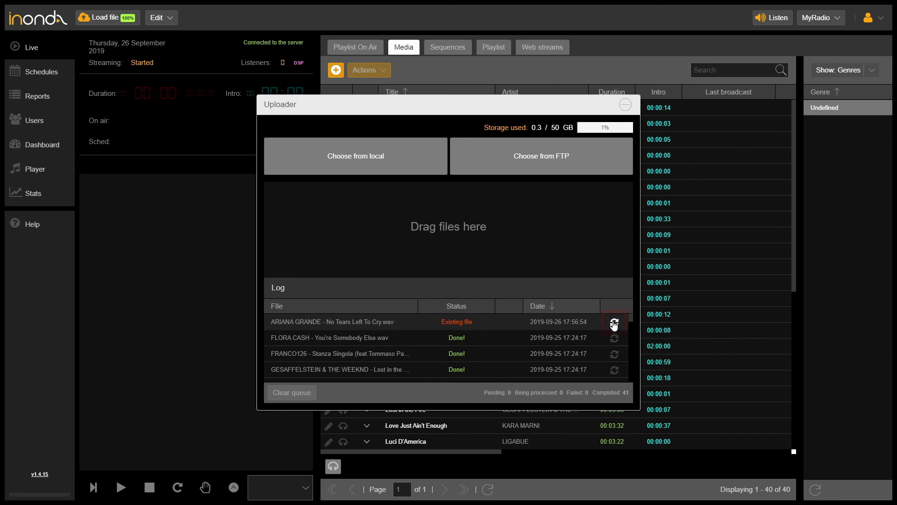